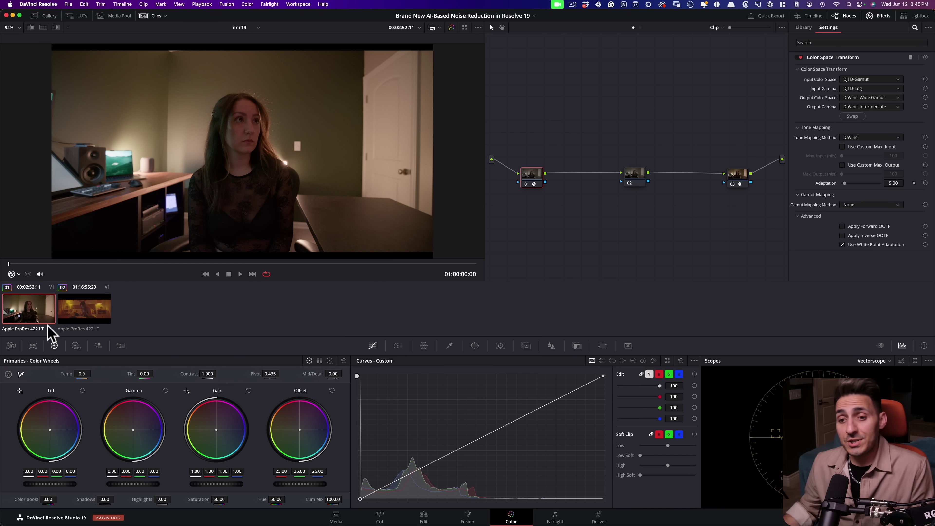
- Examine both timeline clips in the enlarged viewer, inspect the second clip's noise up close, and return to the first clip
{"action": "left_click", "coordinate": [91, 312]}
{"action": "left_click", "coordinate": [30, 315]}
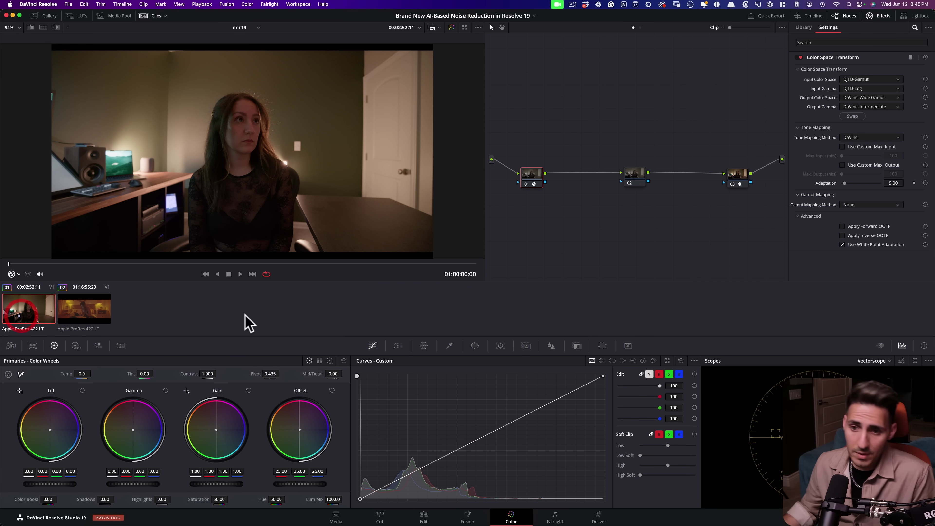
{"action": "key", "text": "alt+f"}
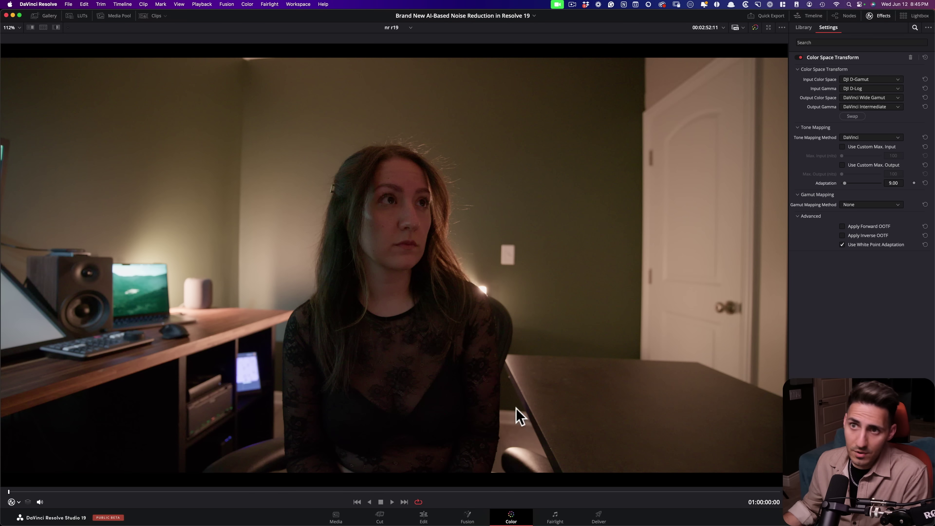
{"action": "key", "text": "Down"}
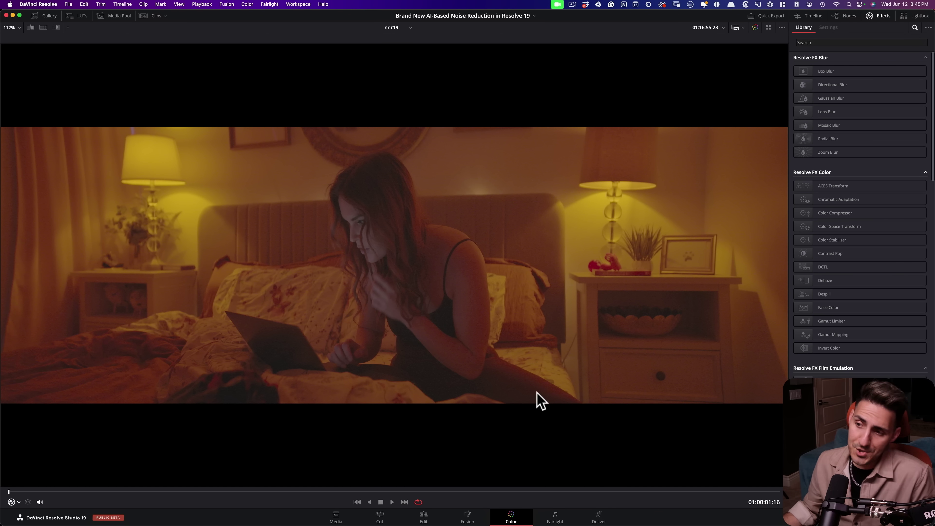
{"action": "scroll", "coordinate": [536, 392], "scroll_direction": "up", "scroll_amount": 10}
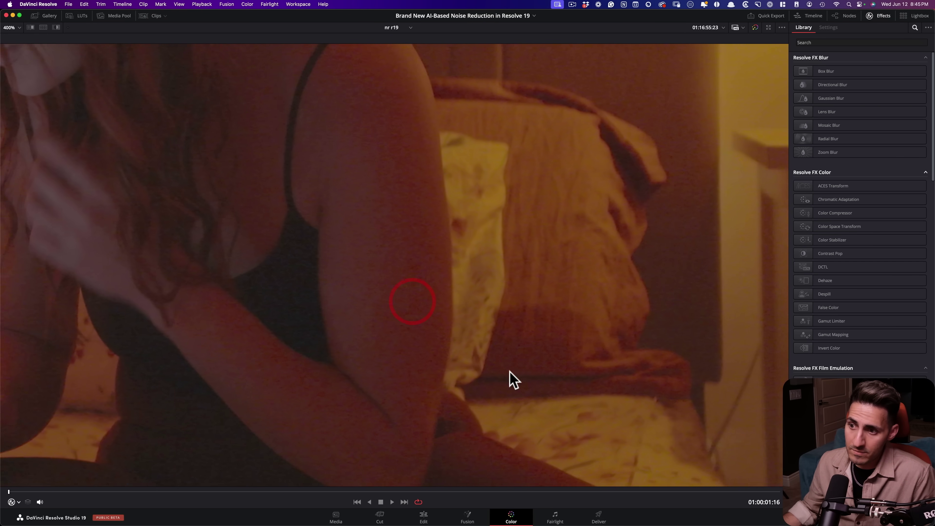
{"action": "scroll", "coordinate": [510, 372], "scroll_direction": "down", "scroll_amount": 10}
{"action": "key", "text": "alt+f"}
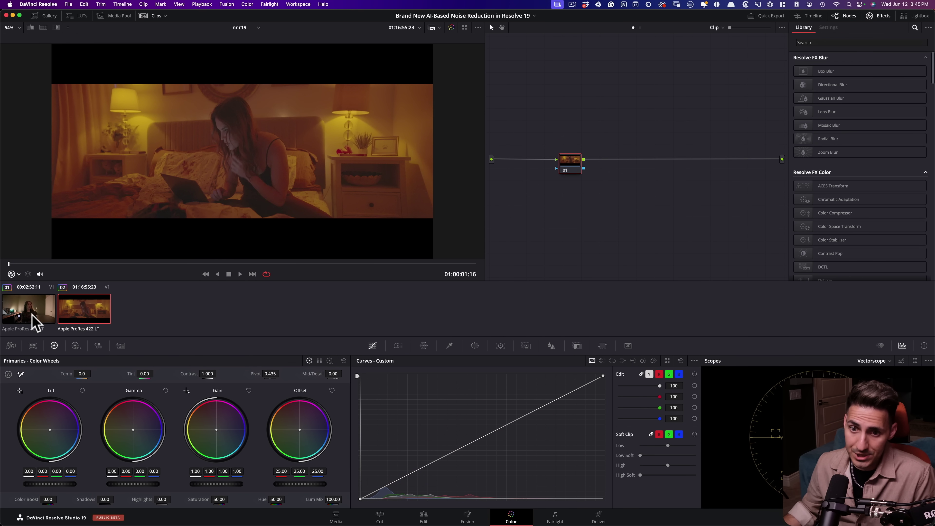
{"action": "left_click", "coordinate": [35, 323]}
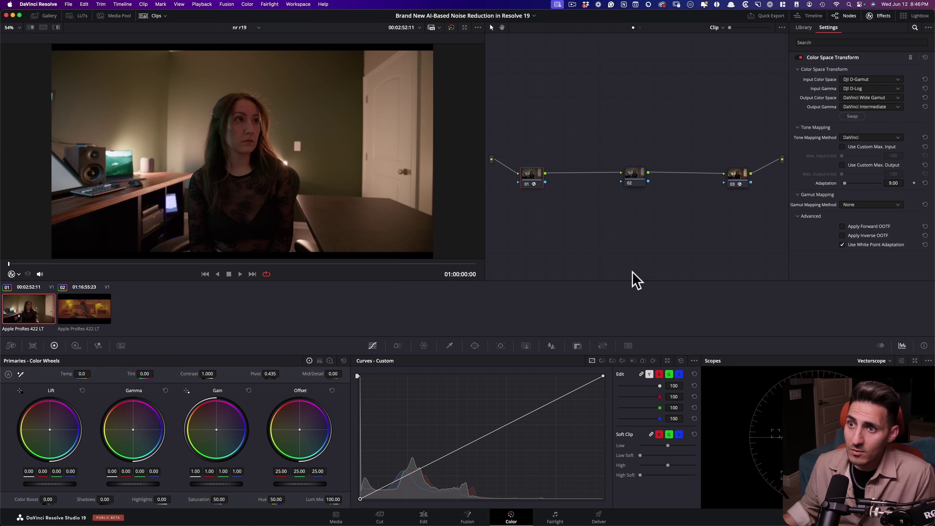
- Compare the first clip with its color grade bypassed and enabled
{"action": "key", "text": "shift+d"}
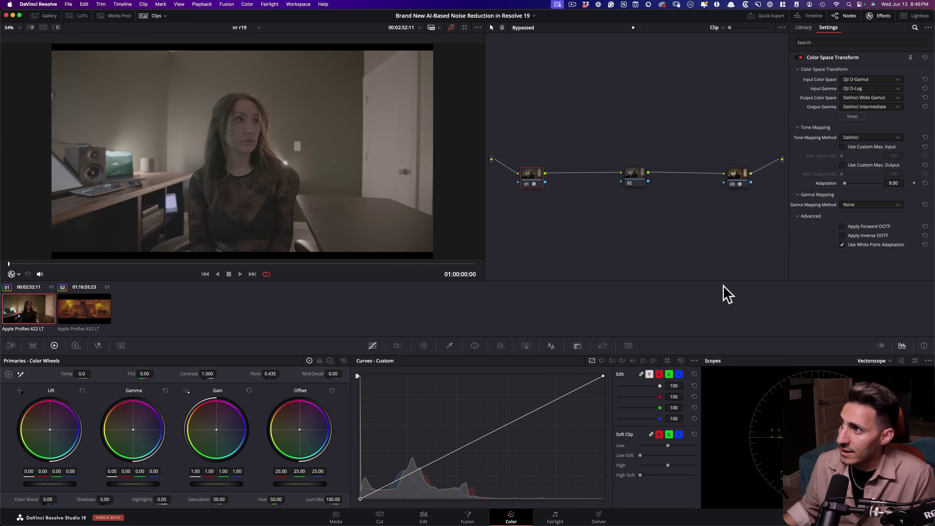
{"action": "key", "text": "shift+d"}
{"action": "key", "text": "shift+d"}
{"action": "key", "text": "shift+d"}
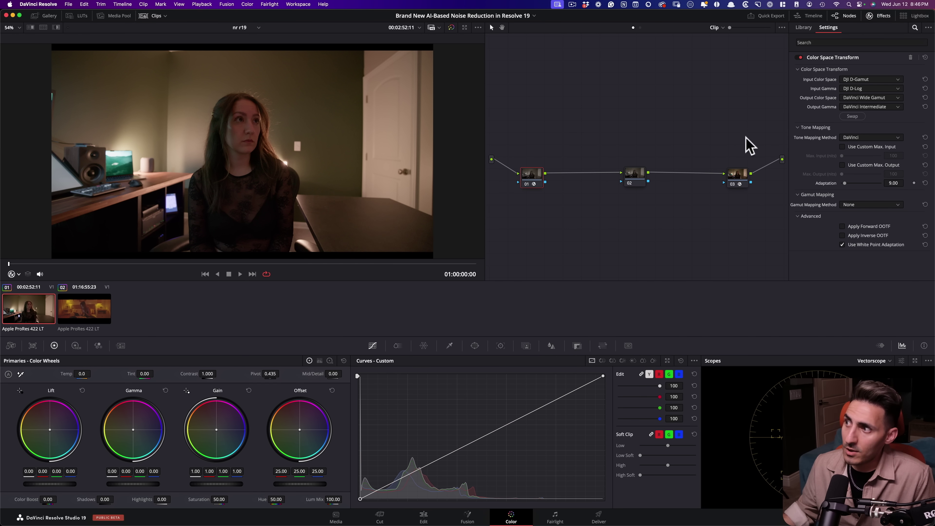
- Open the Motion Effects controls for node 02 and save the project
{"action": "left_click", "coordinate": [636, 176]}
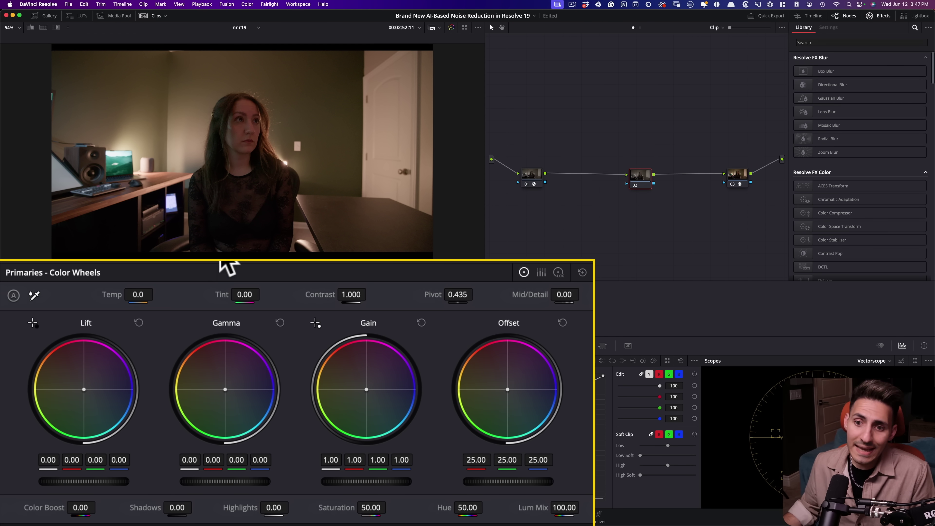
{"action": "left_click", "coordinate": [121, 346]}
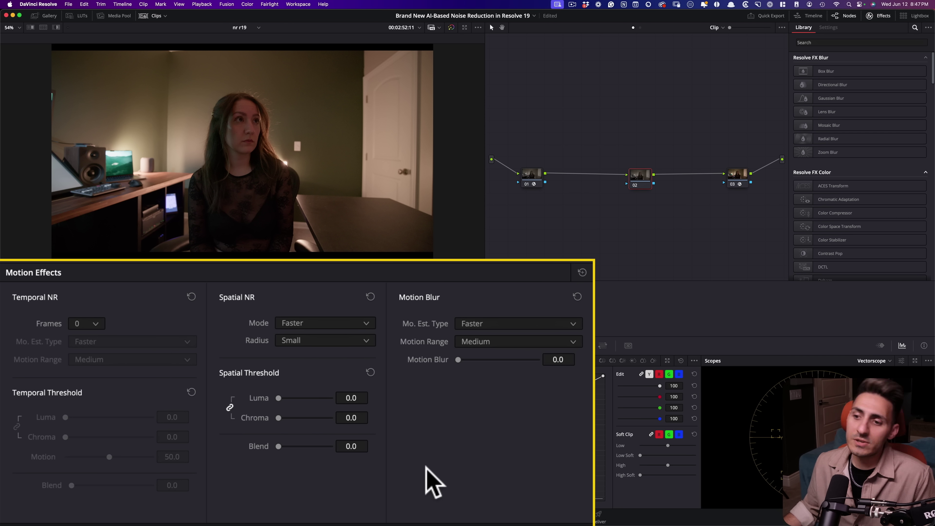
{"action": "key", "text": "alt+f"}
{"action": "key", "text": "alt+f"}
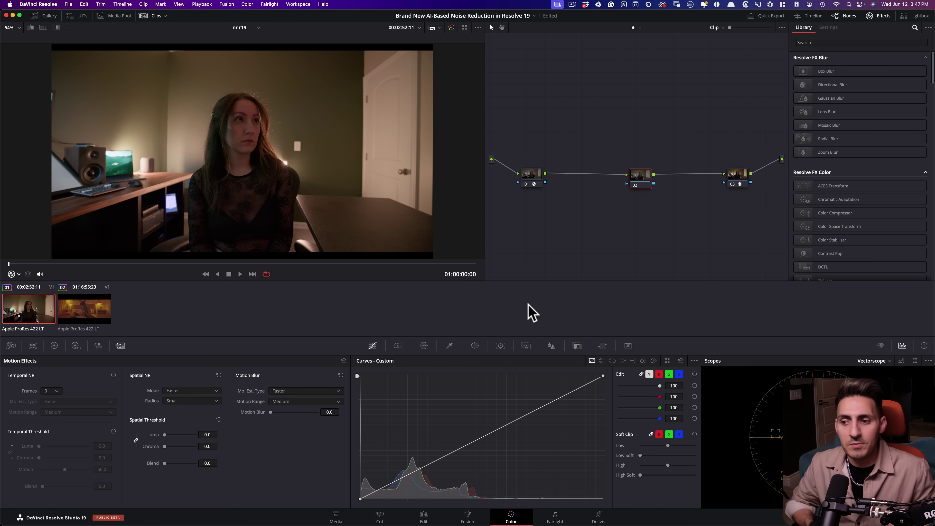
{"action": "key", "text": "super+s"}
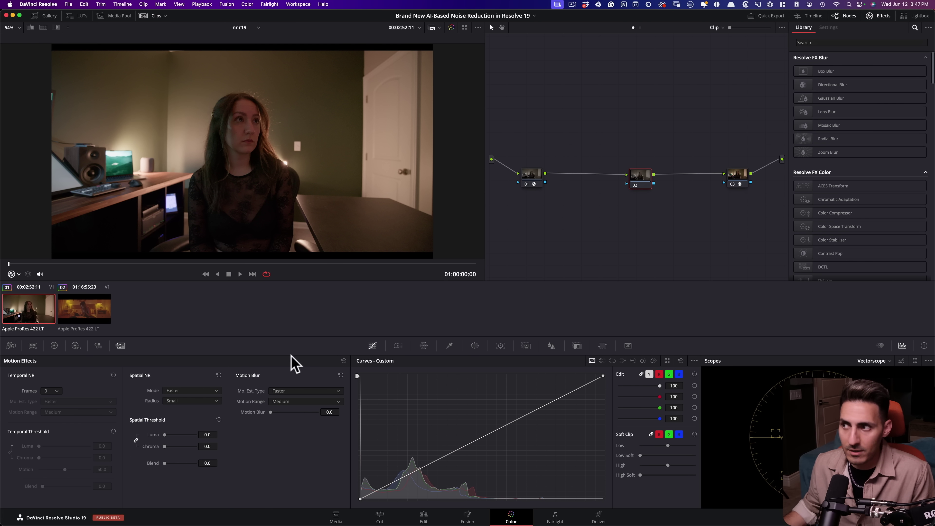
- Search the effects library for "noise" and apply the Resolve FX Noise Reduction effect to node 02
{"action": "left_click", "coordinate": [831, 43]}
{"action": "type", "text": "noise"}
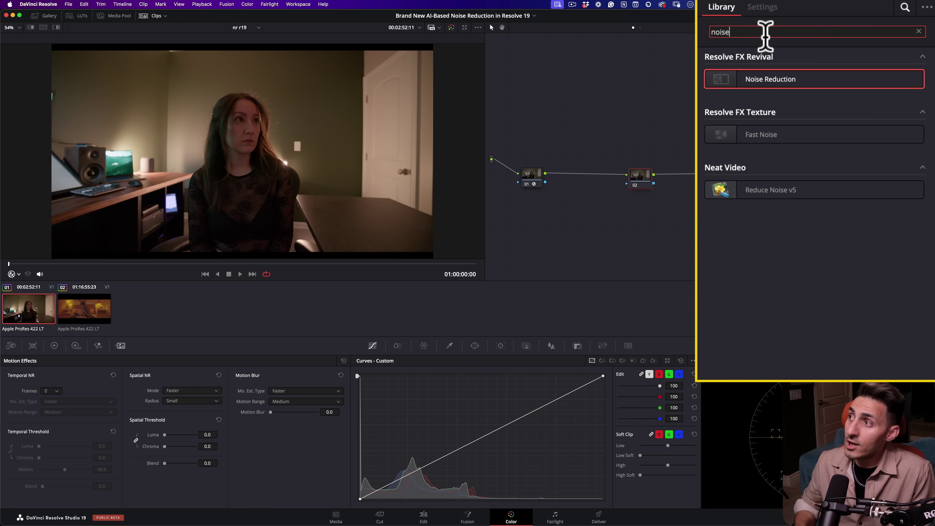
{"action": "left_click_drag", "start_coordinate": [777, 79], "coordinate": [648, 177]}
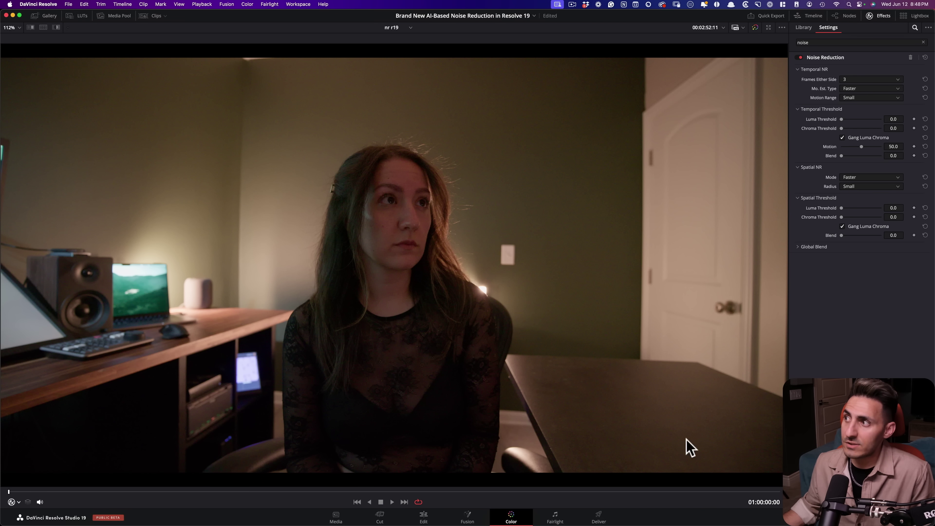
- Set the effect's Spatial NR mode to UltraNR and analyze the clip's noise profile
{"action": "scroll", "coordinate": [517, 350], "scroll_direction": "up", "scroll_amount": 1}
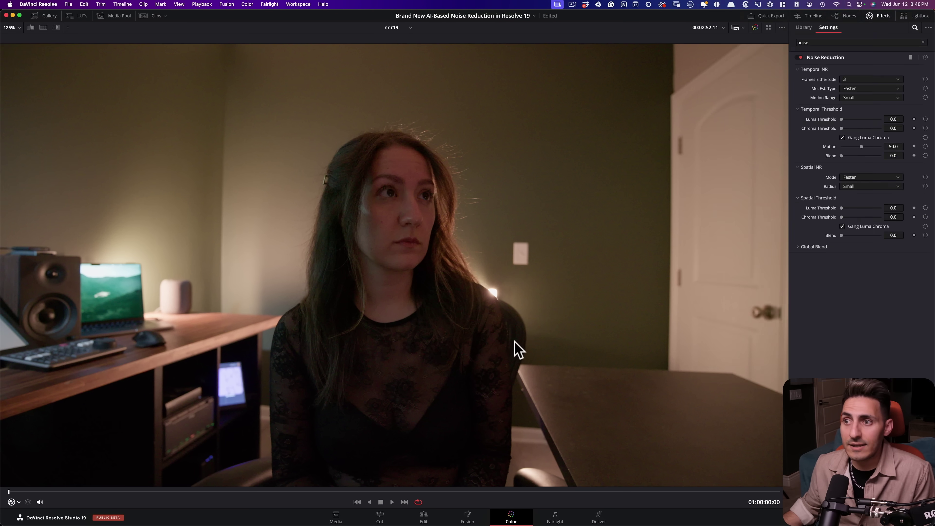
{"action": "scroll", "coordinate": [517, 350], "scroll_direction": "up", "scroll_amount": 5}
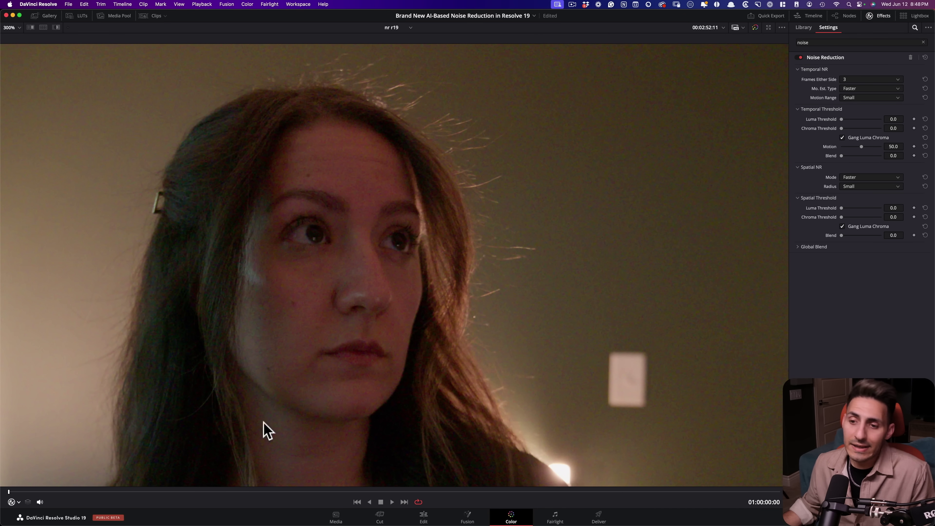
{"action": "key", "text": "alt+f"}
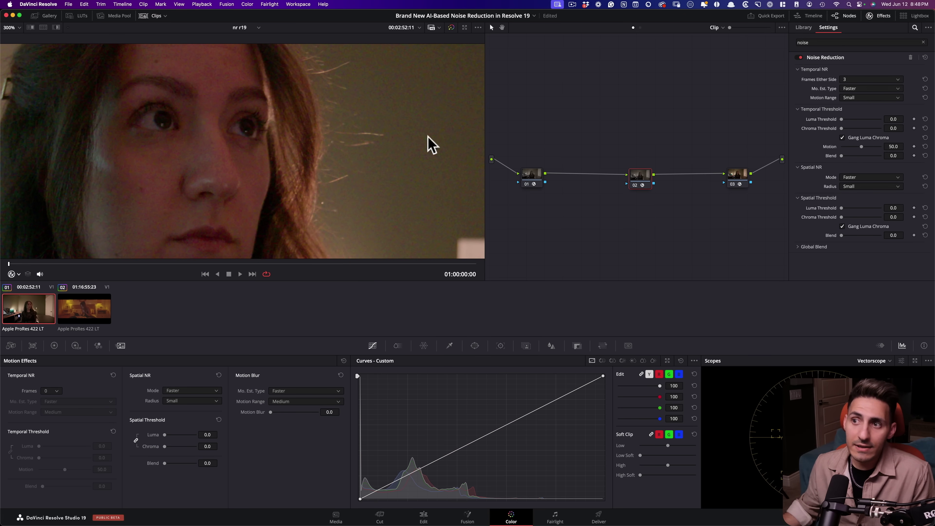
{"action": "key", "text": "alt+f"}
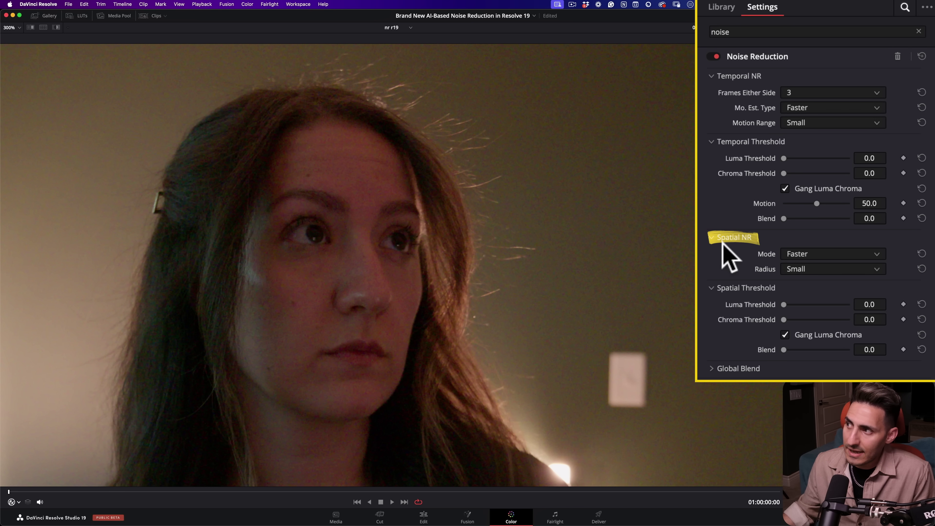
{"action": "left_click", "coordinate": [826, 252]}
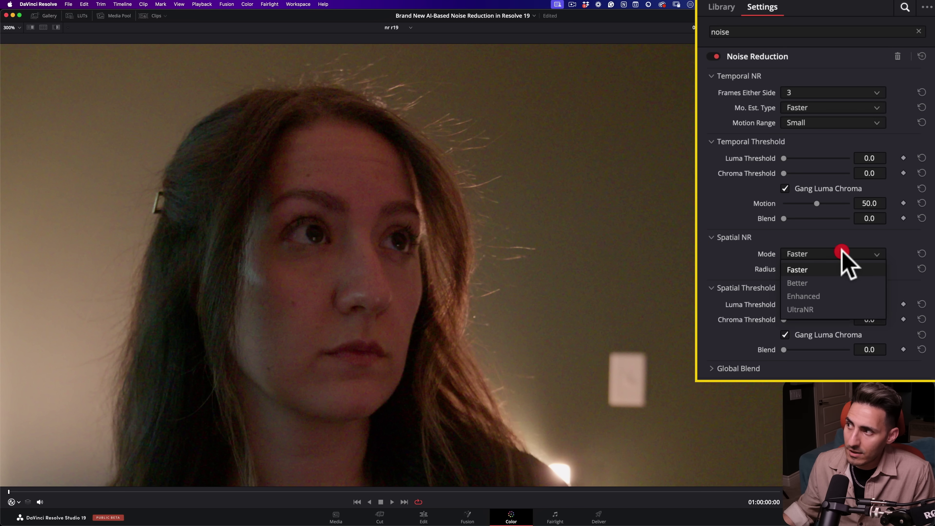
{"action": "left_click", "coordinate": [819, 310]}
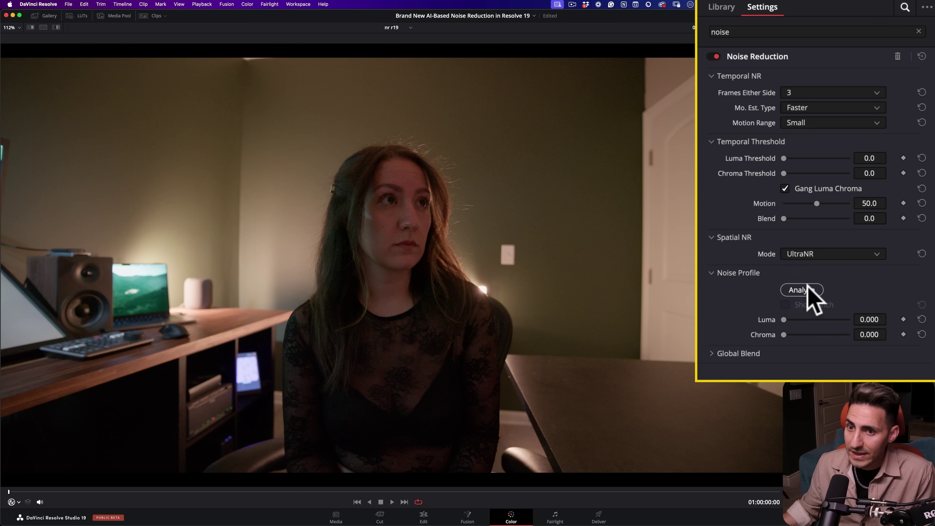
{"action": "left_click", "coordinate": [807, 292]}
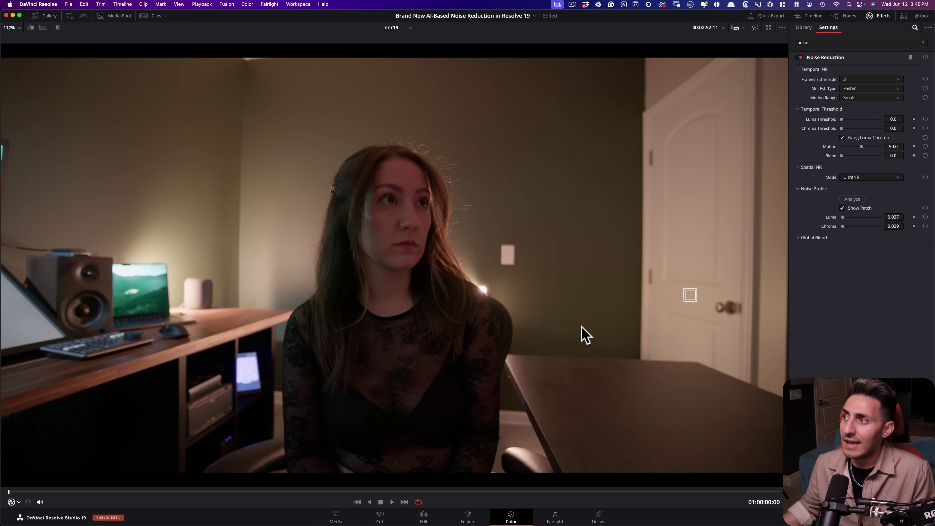
- Examine the woman's face, hair and the surrounding wall up close to judge the UltraNR result
{"action": "scroll", "coordinate": [692, 340], "scroll_direction": "up", "scroll_amount": 1}
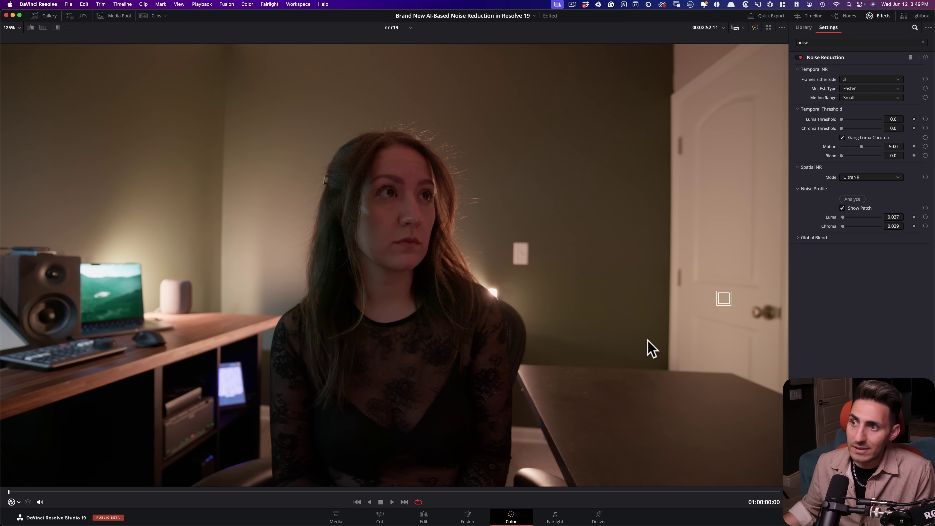
{"action": "scroll", "coordinate": [638, 358], "scroll_direction": "up", "scroll_amount": 5}
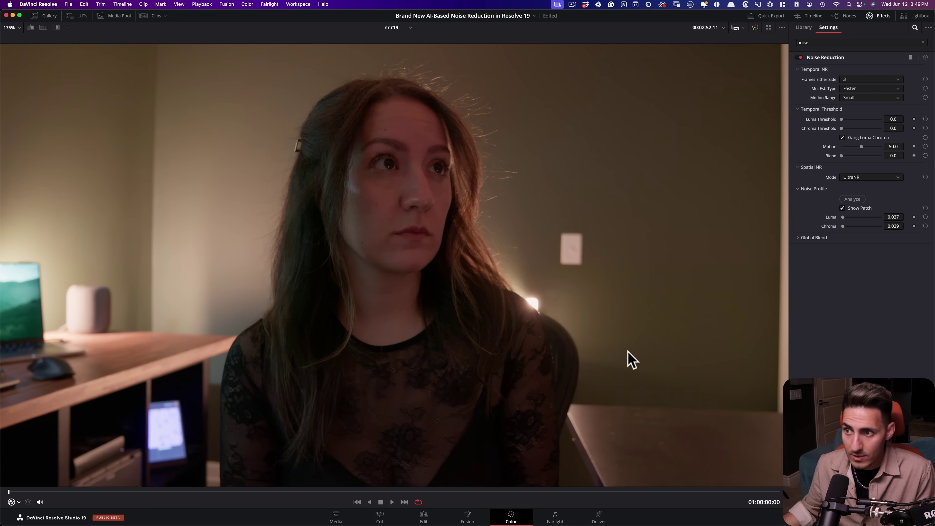
{"action": "scroll", "coordinate": [598, 387], "scroll_direction": "up", "scroll_amount": 2}
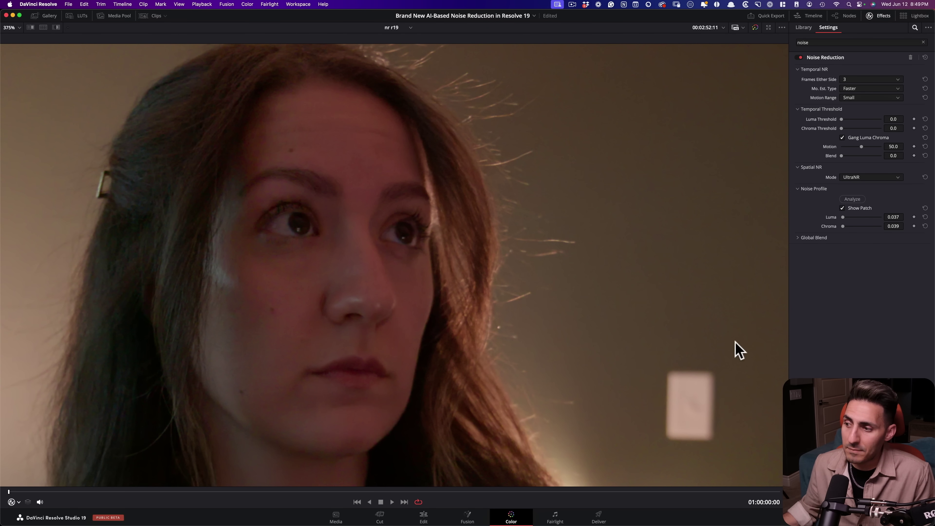
{"action": "left_click_drag", "start_coordinate": [308, 280], "coordinate": [507, 229]}
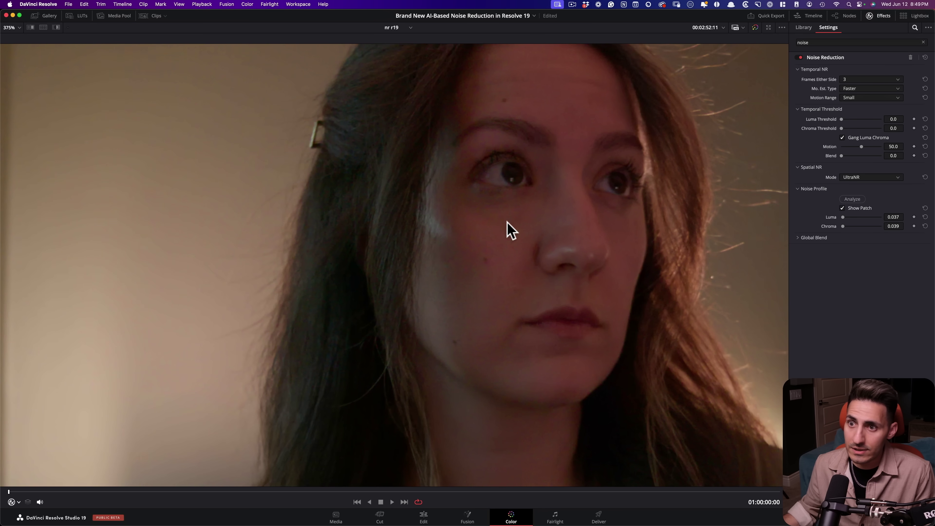
{"action": "left_click_drag", "start_coordinate": [514, 278], "coordinate": [90, 300]}
{"action": "left_click_drag", "start_coordinate": [307, 307], "coordinate": [516, 317]}
{"action": "left_click_drag", "start_coordinate": [299, 301], "coordinate": [391, 297]}
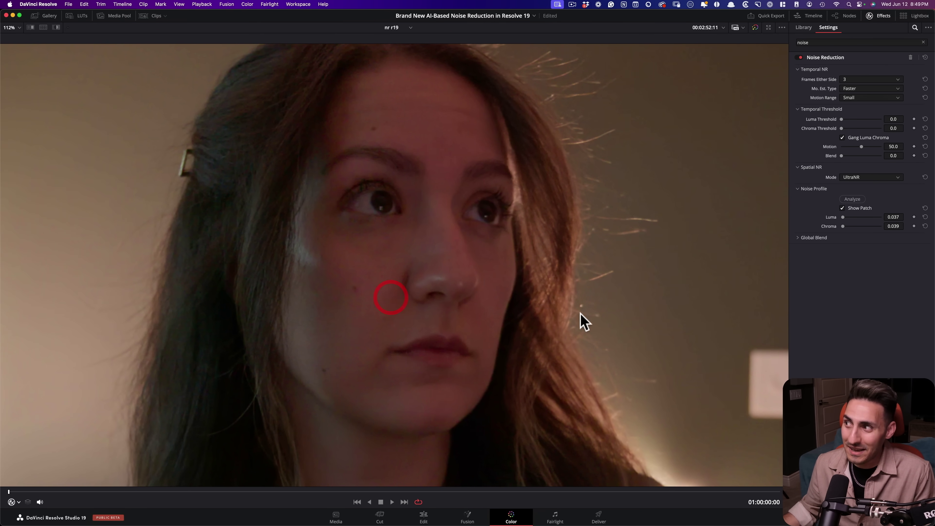
- Try moving the noise sample patch from the door to the wall above the desk
{"action": "key", "text": "shift+z"}
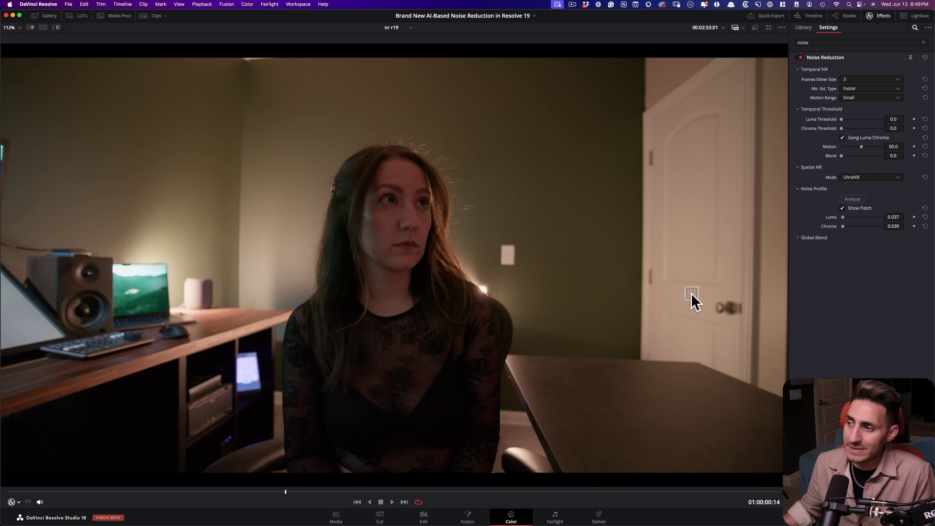
{"action": "left_click_drag", "start_coordinate": [689, 295], "coordinate": [87, 232]}
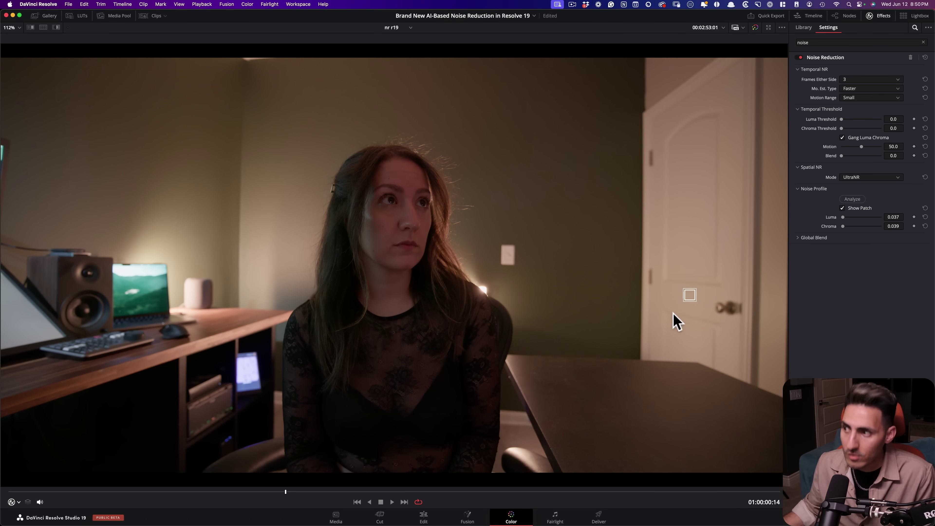
- Examine the woman's skin, lips and hair at high magnification to compare the image with and without noise reduction
{"action": "scroll", "coordinate": [668, 326], "scroll_direction": "up", "scroll_amount": 1}
{"action": "scroll", "coordinate": [668, 326], "scroll_direction": "up", "scroll_amount": 6}
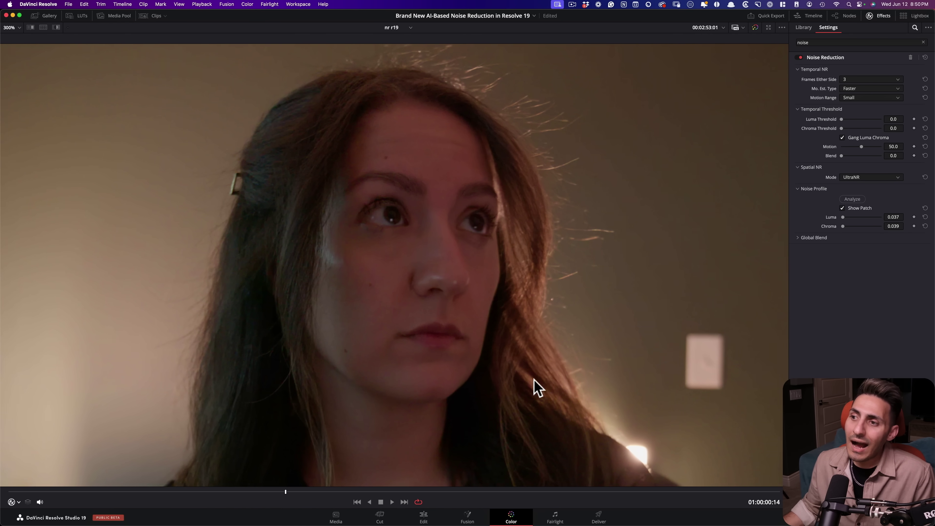
{"action": "left_click_drag", "start_coordinate": [534, 379], "coordinate": [496, 381]}
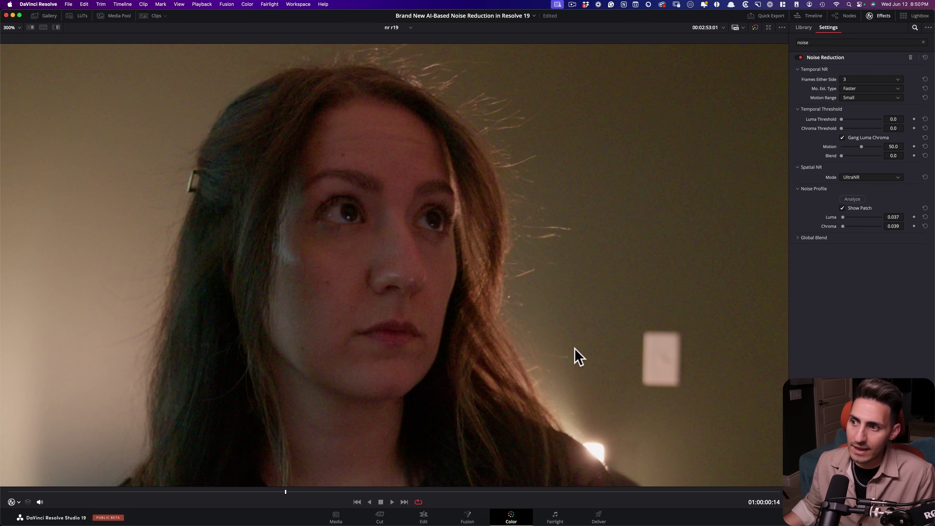
{"action": "scroll", "coordinate": [398, 379], "scroll_direction": "up", "scroll_amount": 3}
{"action": "left_click_drag", "start_coordinate": [394, 339], "coordinate": [415, 359]}
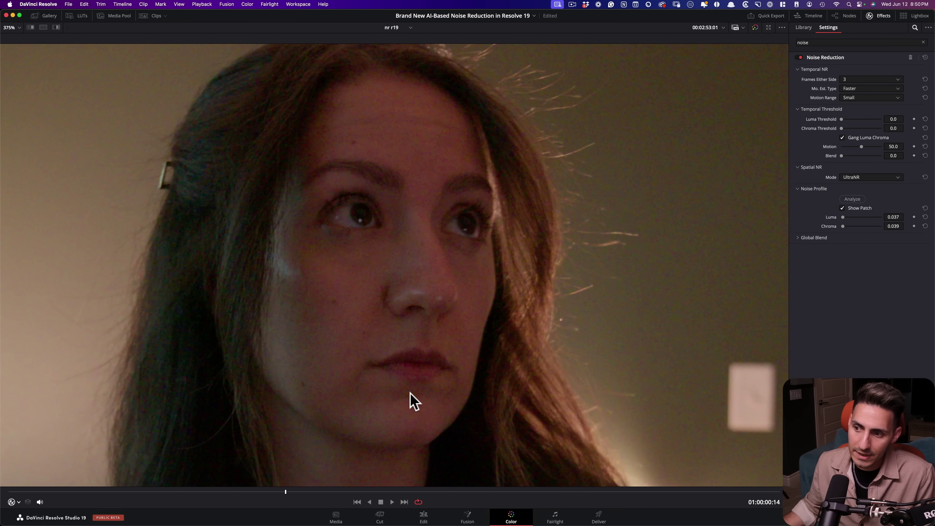
{"action": "scroll", "coordinate": [424, 416], "scroll_direction": "up", "scroll_amount": 2}
{"action": "left_click_drag", "start_coordinate": [431, 387], "coordinate": [464, 281]}
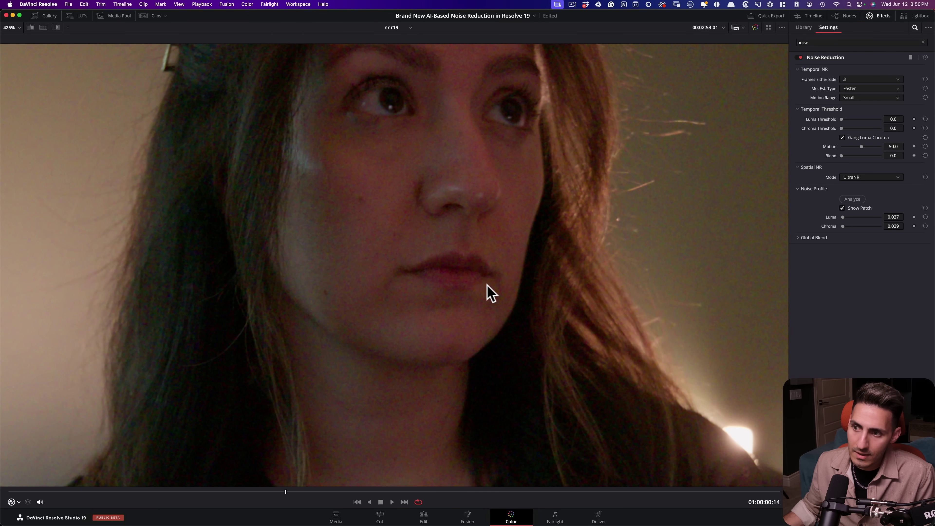
{"action": "scroll", "coordinate": [491, 293], "scroll_direction": "down", "scroll_amount": 8}
{"action": "left_click_drag", "start_coordinate": [476, 372], "coordinate": [558, 357]}
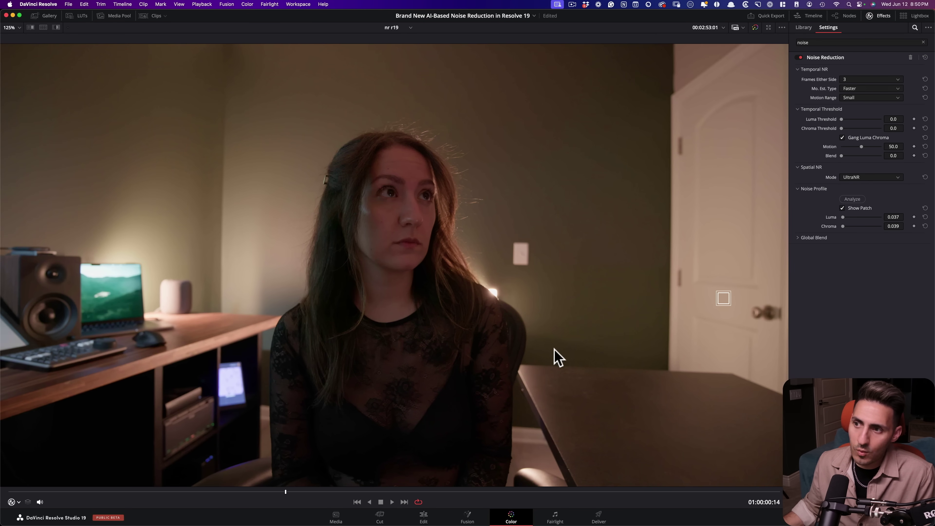
{"action": "scroll", "coordinate": [544, 350], "scroll_direction": "up", "scroll_amount": 8}
{"action": "left_click_drag", "start_coordinate": [479, 407], "coordinate": [503, 372]}
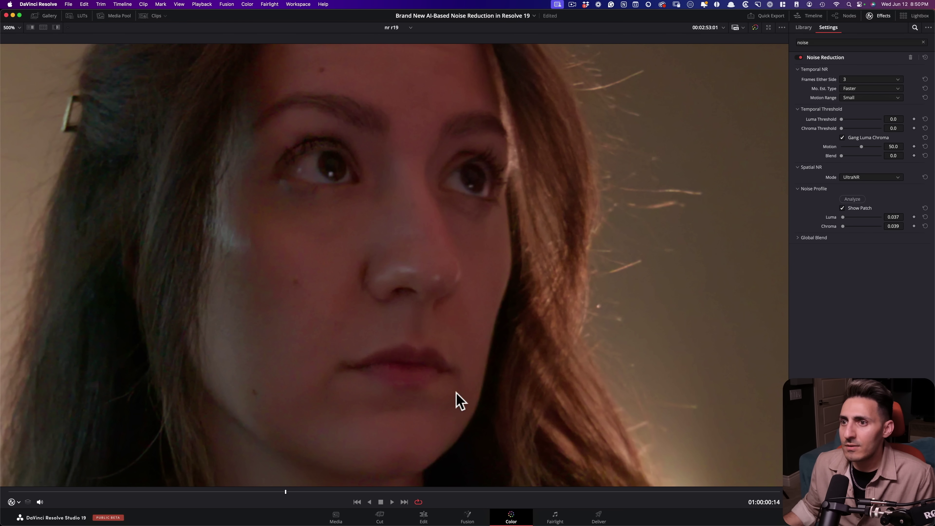
{"action": "left_click_drag", "start_coordinate": [457, 401], "coordinate": [461, 384]}
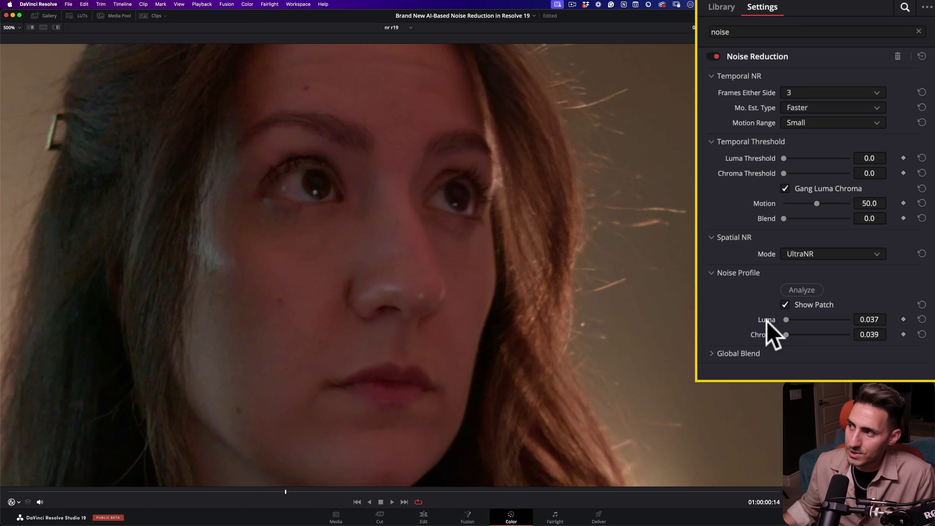
- Reset the noise profile's Luma to 0.000 and judge the effect on the woman's face and hair
{"action": "double_click", "coordinate": [770, 319]}
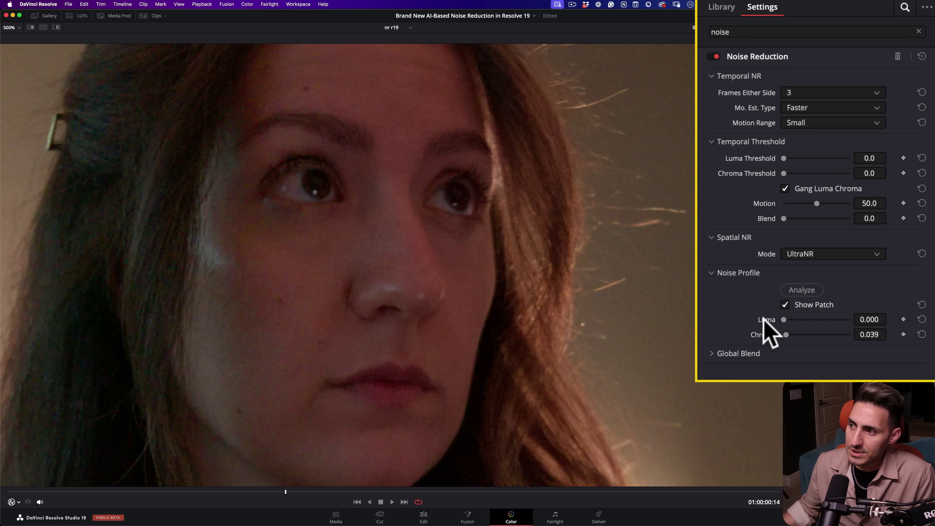
{"action": "scroll", "coordinate": [607, 365], "scroll_direction": "down", "scroll_amount": 3}
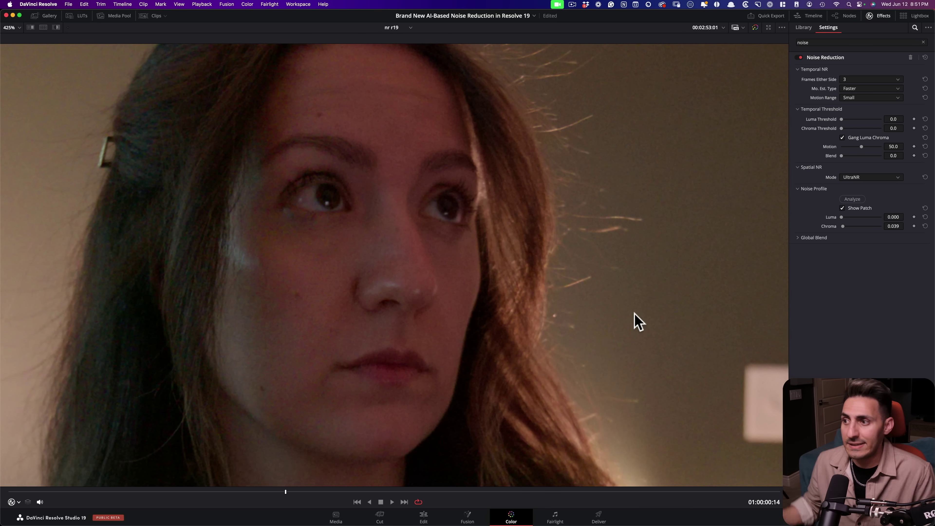
{"action": "scroll", "coordinate": [467, 246], "scroll_direction": "down", "scroll_amount": 1}
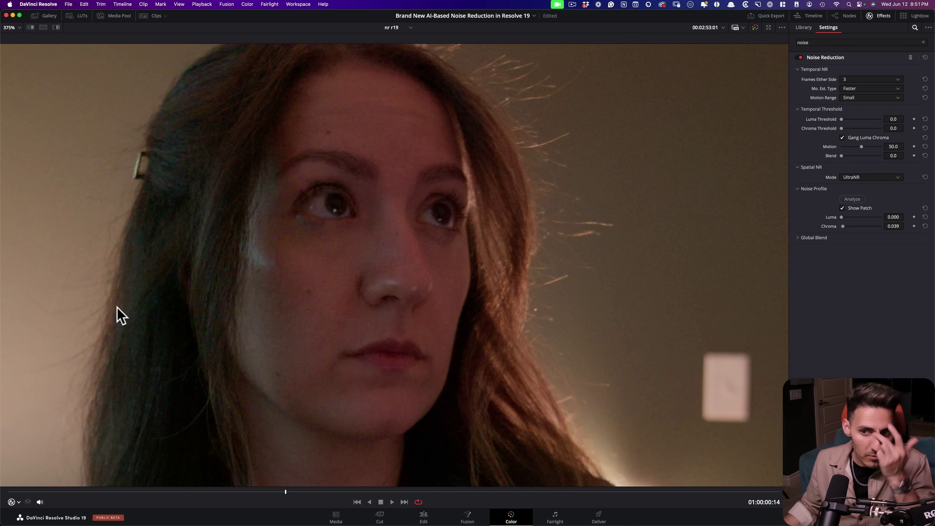
{"action": "key", "text": "shift+z"}
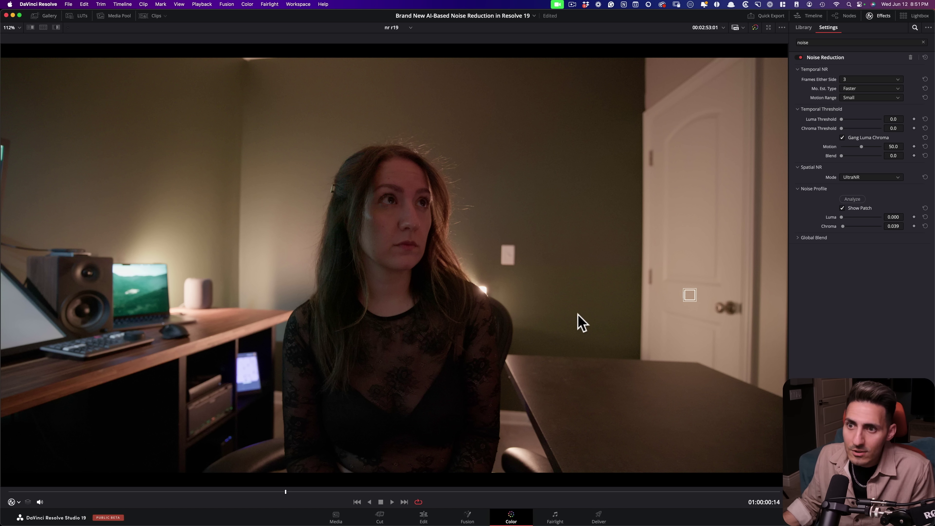
{"action": "scroll", "coordinate": [576, 307], "scroll_direction": "up", "scroll_amount": 3}
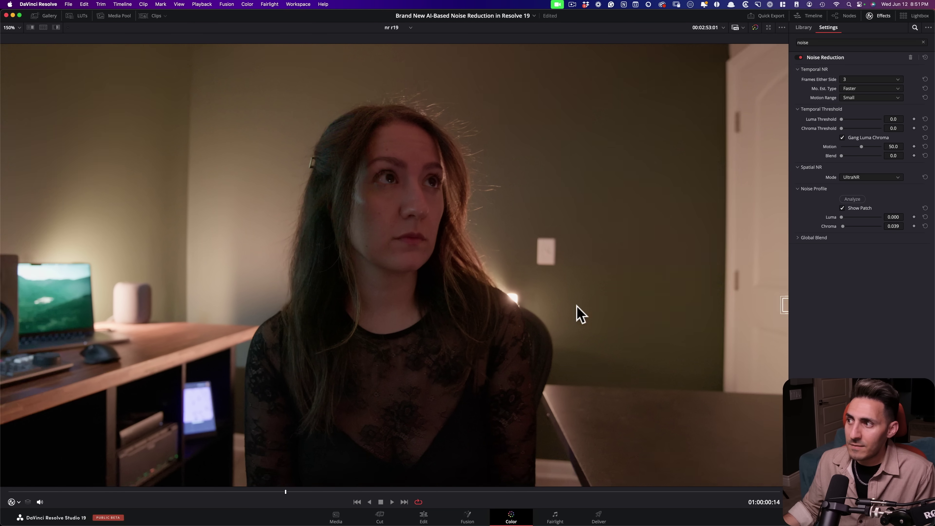
{"action": "scroll", "coordinate": [576, 313], "scroll_direction": "up", "scroll_amount": 5}
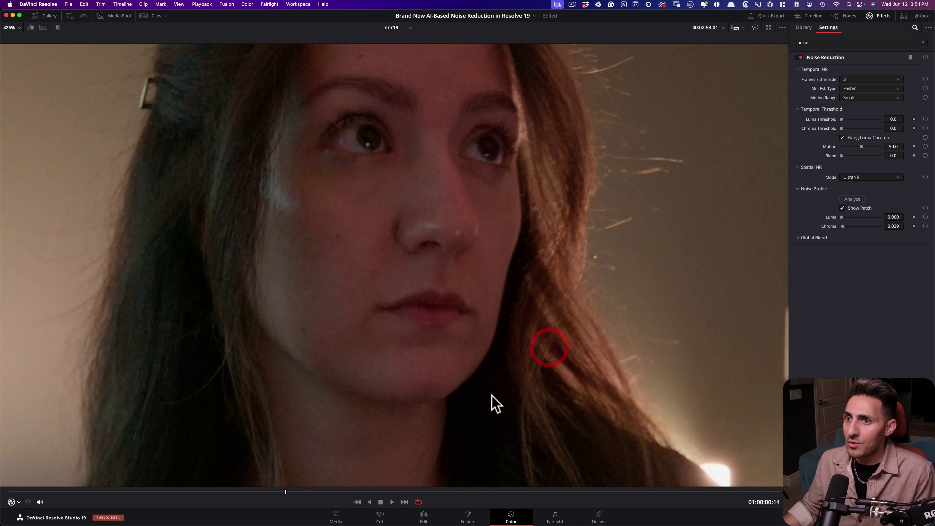
- Set the noise profile's Luma to 0.018 and compare it with zero Luma on the woman's face and the wall
{"action": "left_click", "coordinate": [493, 396]}
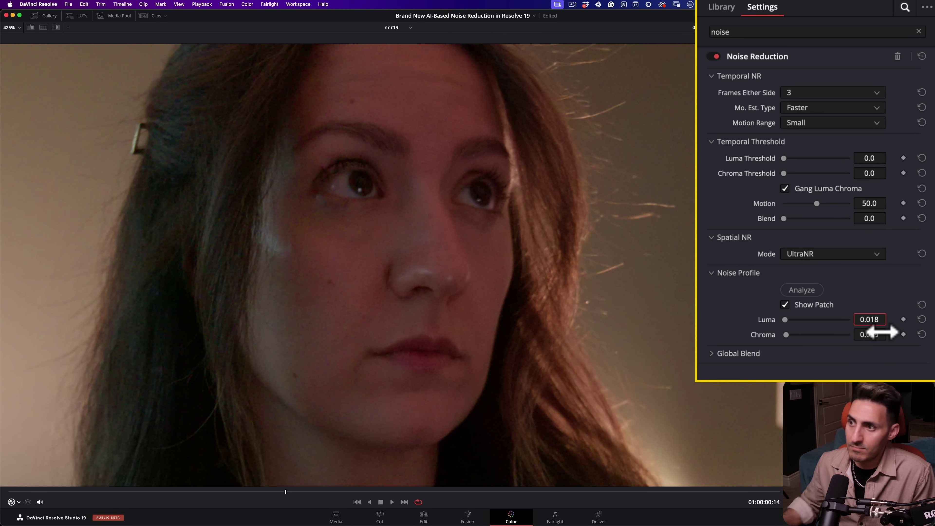
{"action": "left_click_drag", "start_coordinate": [428, 315], "coordinate": [374, 314]}
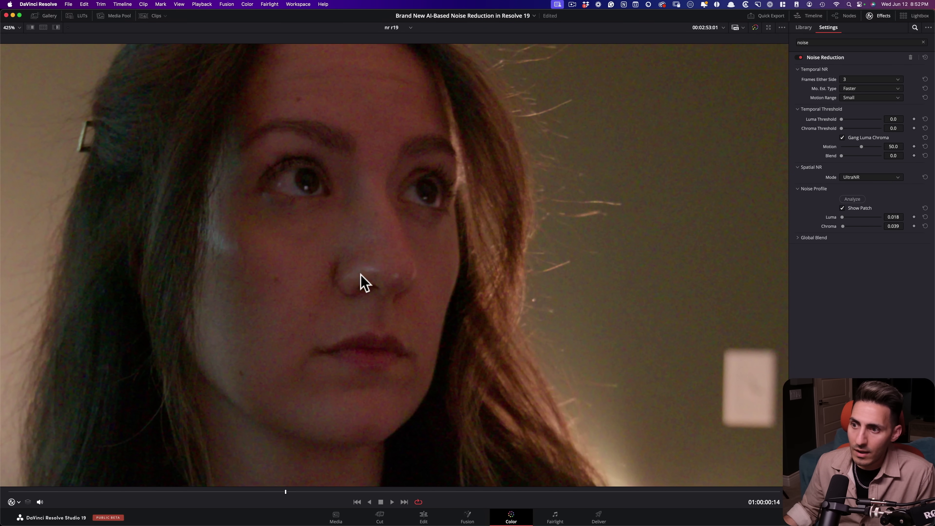
{"action": "key", "text": "shift+z"}
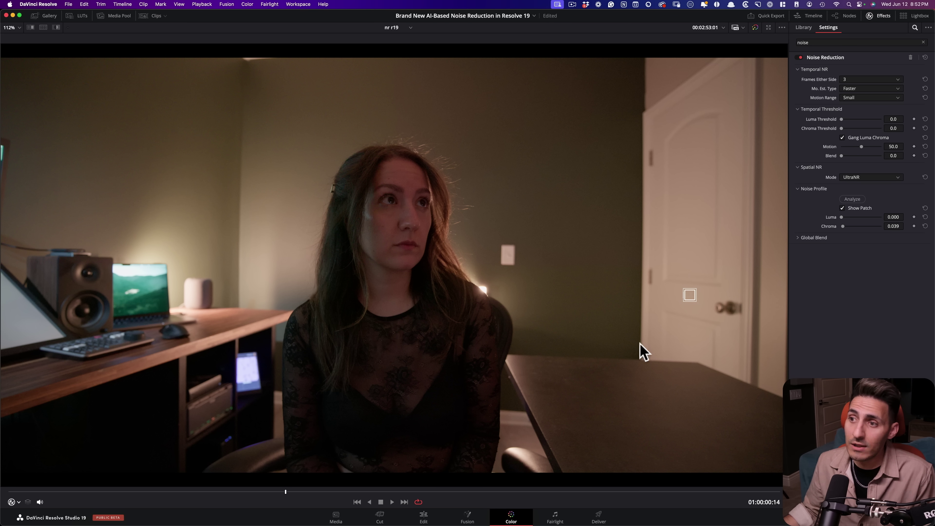
{"action": "scroll", "coordinate": [609, 282], "scroll_direction": "up", "scroll_amount": 10}
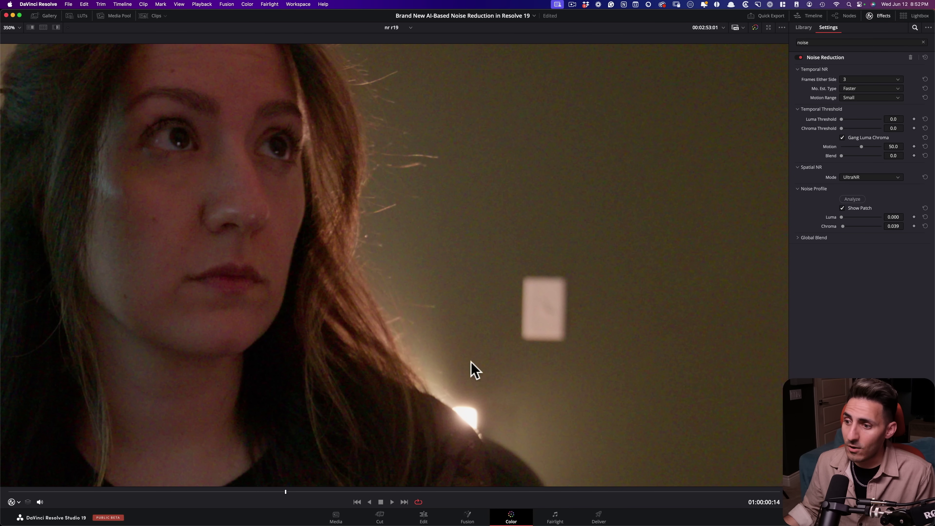
{"action": "left_click_drag", "start_coordinate": [324, 350], "coordinate": [778, 293]}
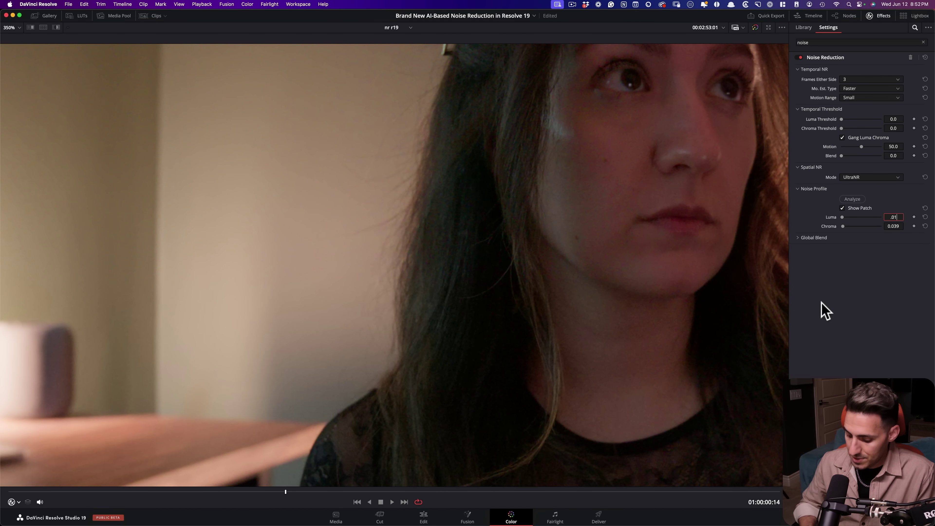
{"action": "left_click", "coordinate": [882, 303]}
{"action": "key", "text": "shift+z"}
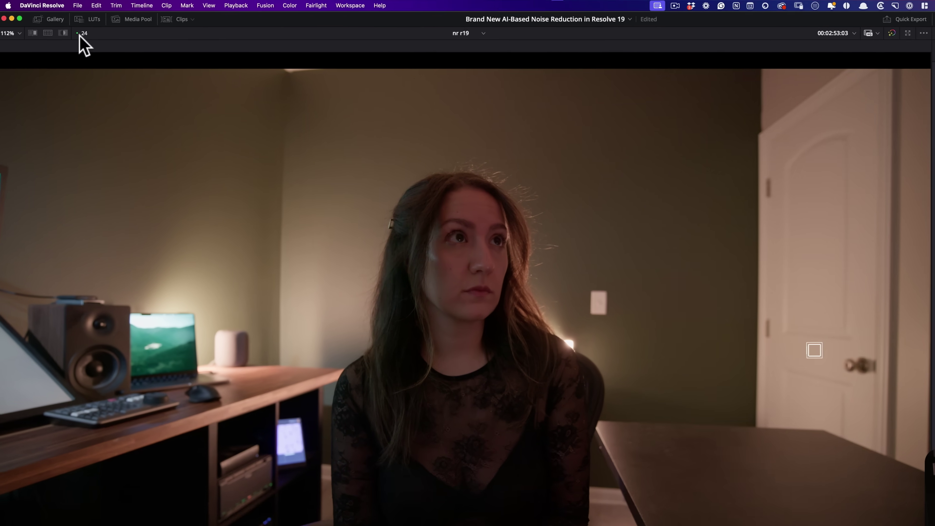
- Switch to the second clip, the woman with a laptop on the bed, and add the Noise Reduction effect to node 01
{"action": "key", "text": "space"}
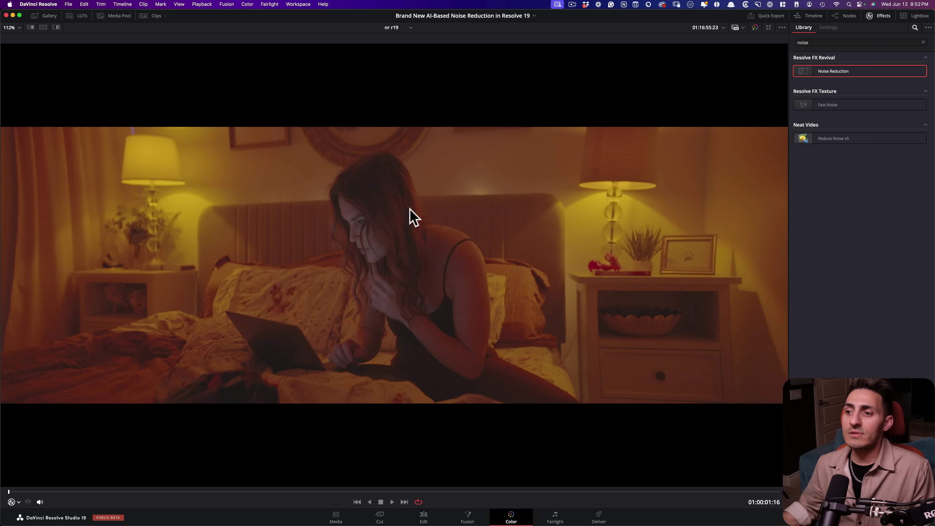
{"action": "key", "text": "alt+f"}
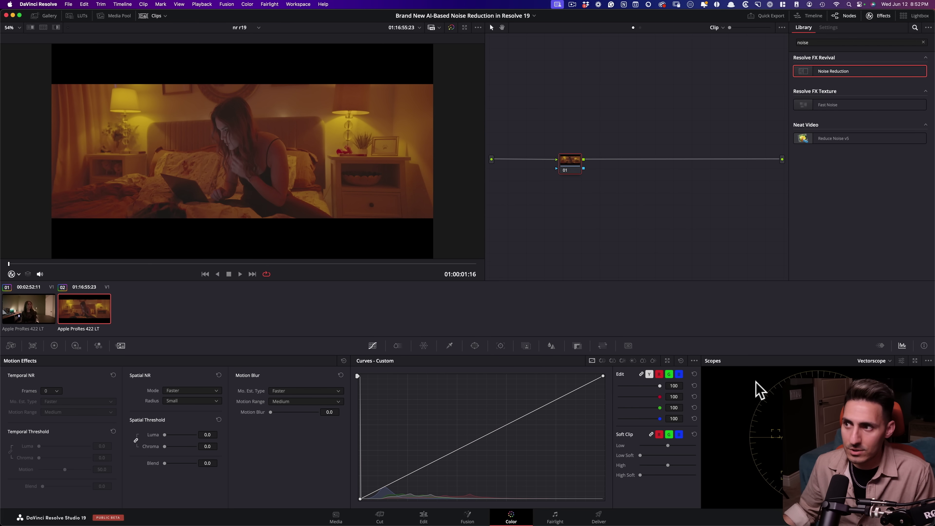
{"action": "left_click_drag", "start_coordinate": [839, 78], "coordinate": [584, 167]}
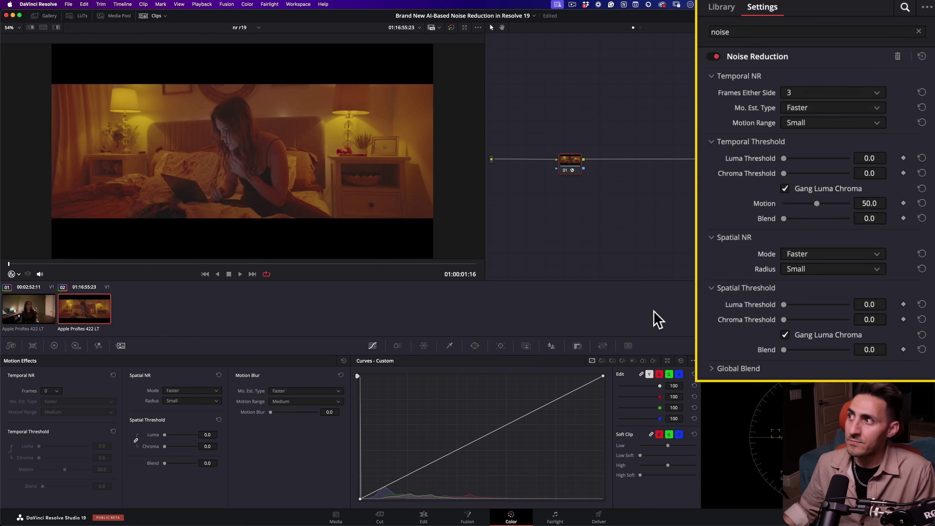
- Inspect the grain on the woman's arm, then set the Spatial NR mode to UltraNR and analyze the bedroom clip's noise profile
{"action": "key", "text": "alt+f"}
{"action": "scroll", "coordinate": [741, 349], "scroll_direction": "up", "scroll_amount": 10}
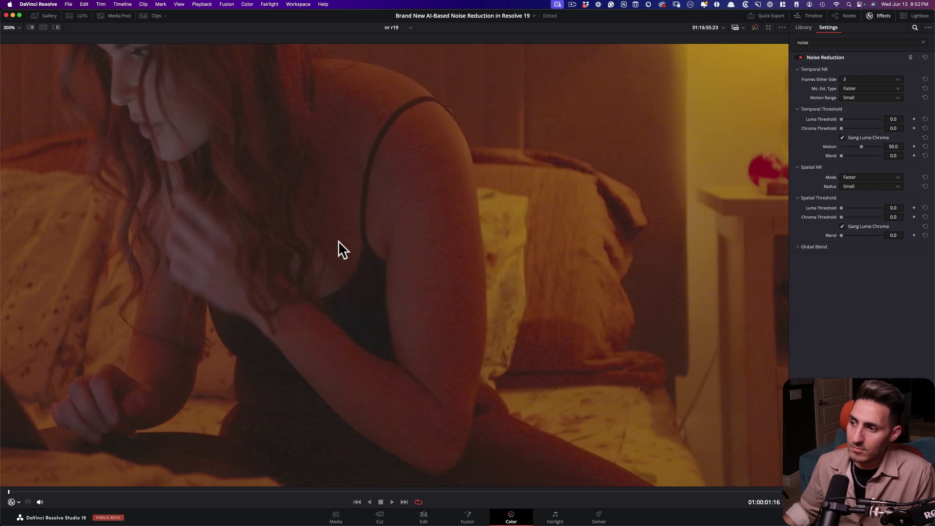
{"action": "left_click", "coordinate": [333, 239]}
{"action": "scroll", "coordinate": [515, 362], "scroll_direction": "up", "scroll_amount": 4}
{"action": "left_click_drag", "start_coordinate": [478, 351], "coordinate": [566, 333]}
{"action": "left_click", "coordinate": [879, 177]}
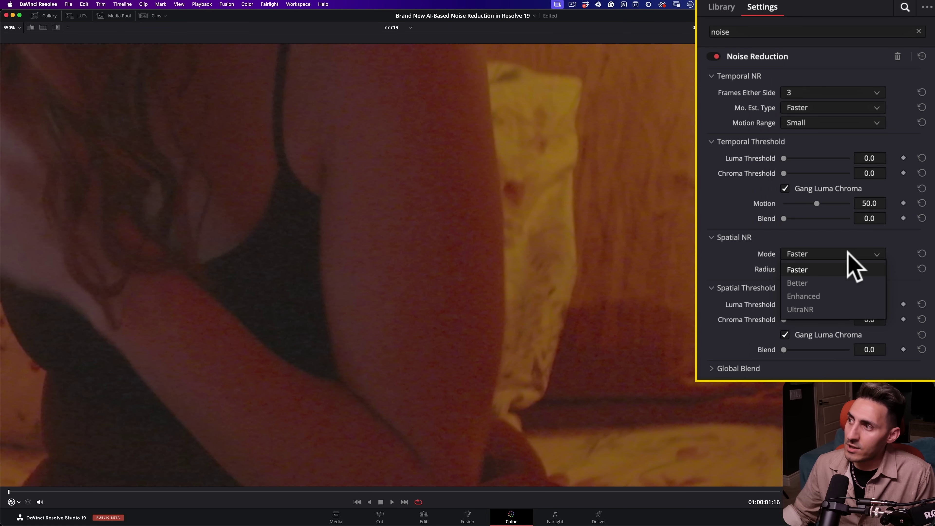
{"action": "left_click", "coordinate": [804, 308]}
{"action": "key", "text": "shift+z"}
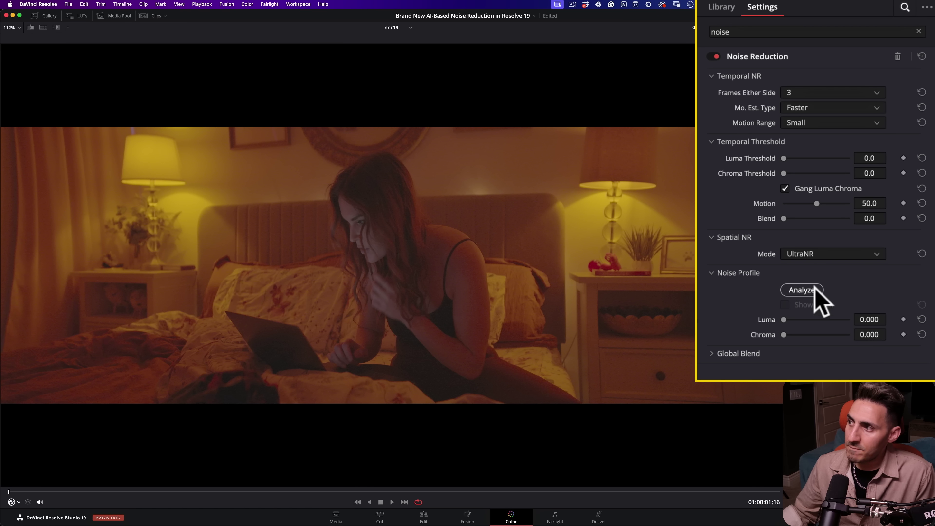
{"action": "left_click", "coordinate": [792, 291]}
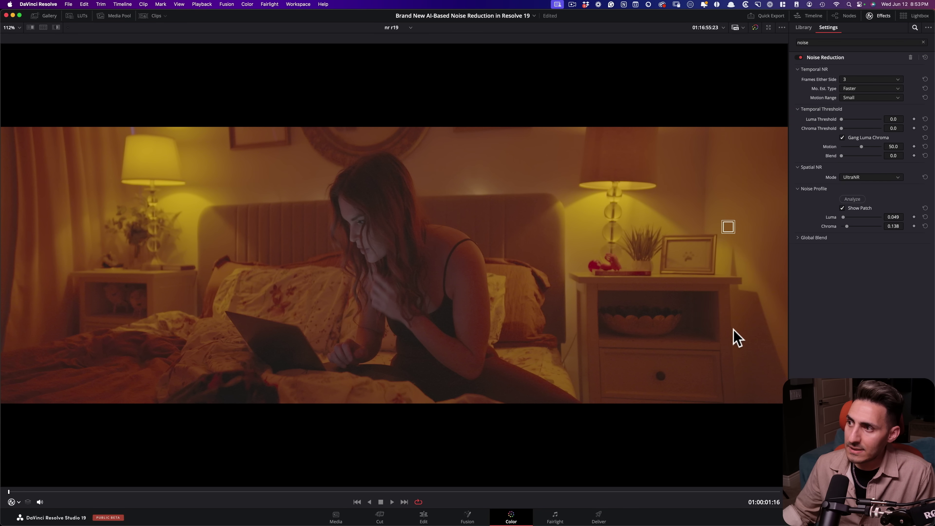
- Try raising the noise profile's Chroma to 0.413 and Luma to 0.394, comparing the changes on the woman's arm
{"action": "scroll", "coordinate": [603, 399], "scroll_direction": "up", "scroll_amount": 10}
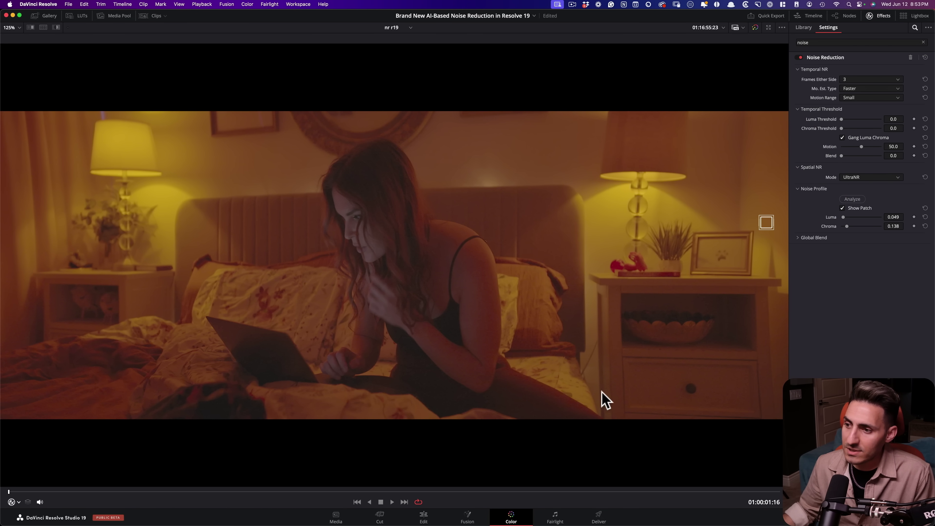
{"action": "scroll", "coordinate": [593, 390], "scroll_direction": "up", "scroll_amount": 5}
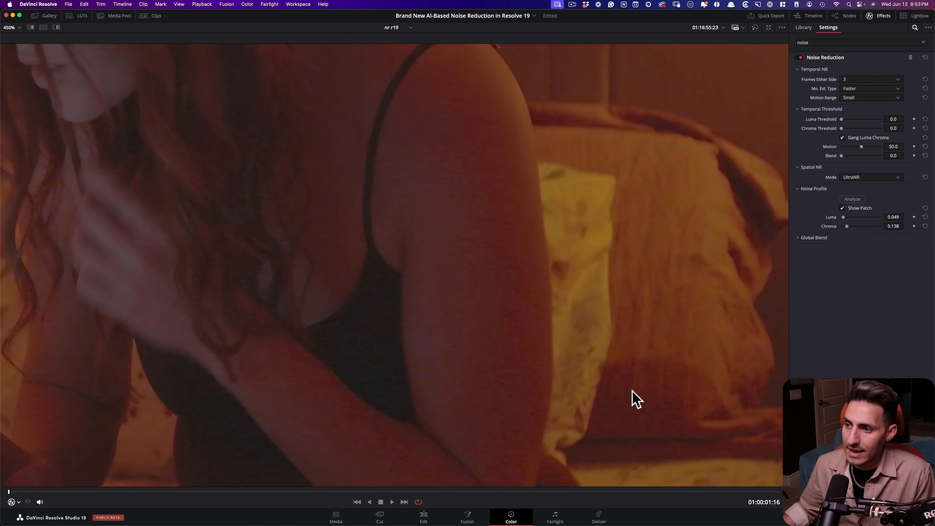
{"action": "scroll", "coordinate": [643, 356], "scroll_direction": "up", "scroll_amount": 1}
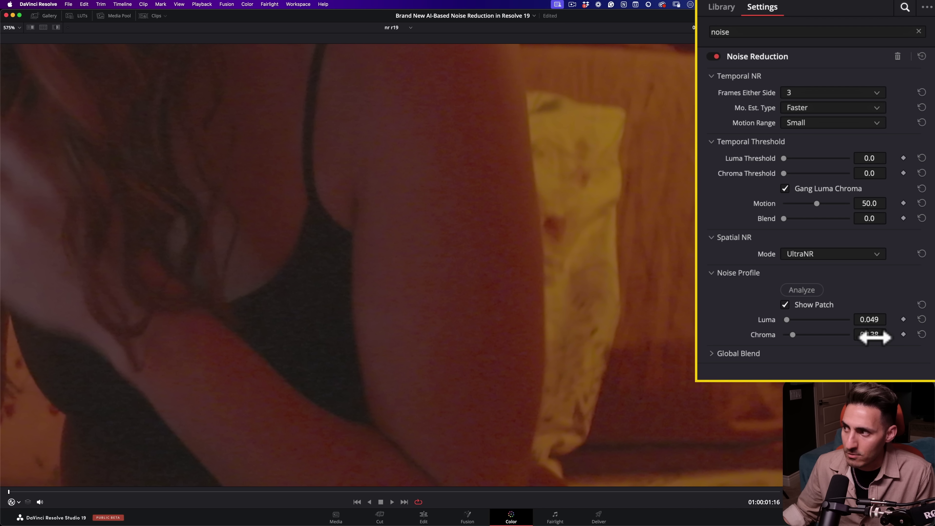
{"action": "left_click", "coordinate": [810, 332]}
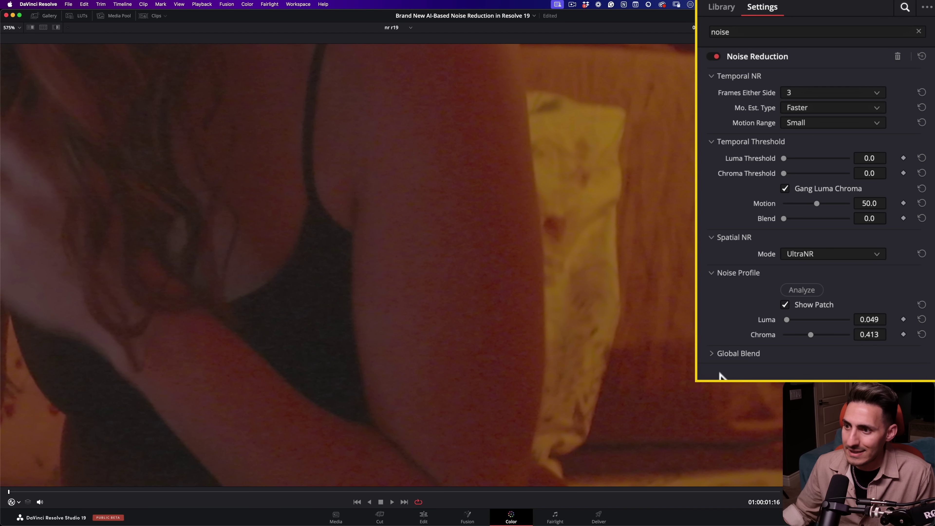
{"action": "key", "text": "super+z"}
{"action": "key", "text": "super+shift+z"}
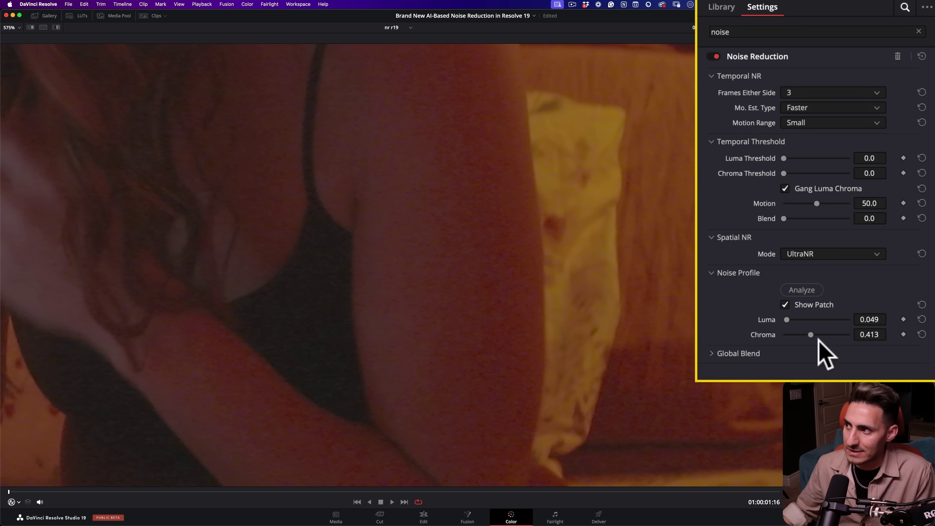
{"action": "left_click", "coordinate": [809, 319]}
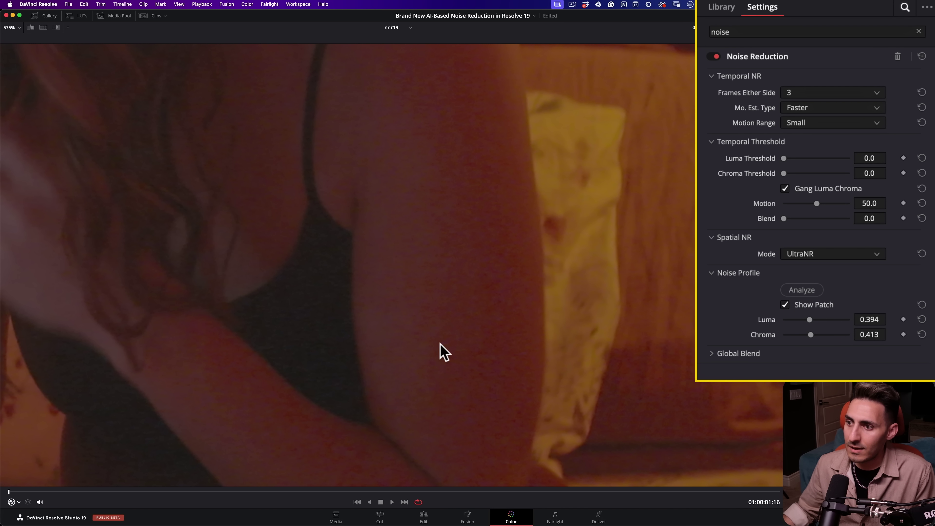
{"action": "key", "text": "super+z"}
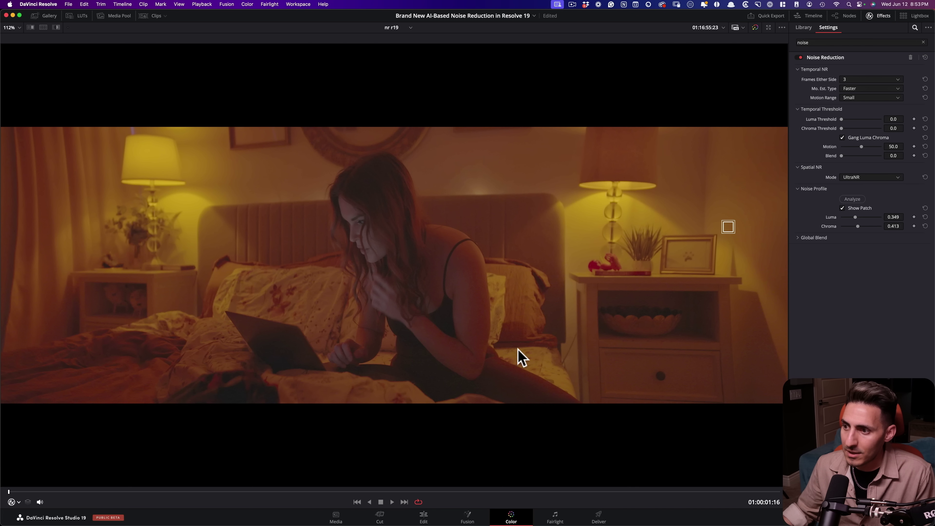
- Examine the woman's face, hair, arm and the headboard up close to judge the stronger noise reduction
{"action": "scroll", "coordinate": [574, 334], "scroll_direction": "up", "scroll_amount": 8}
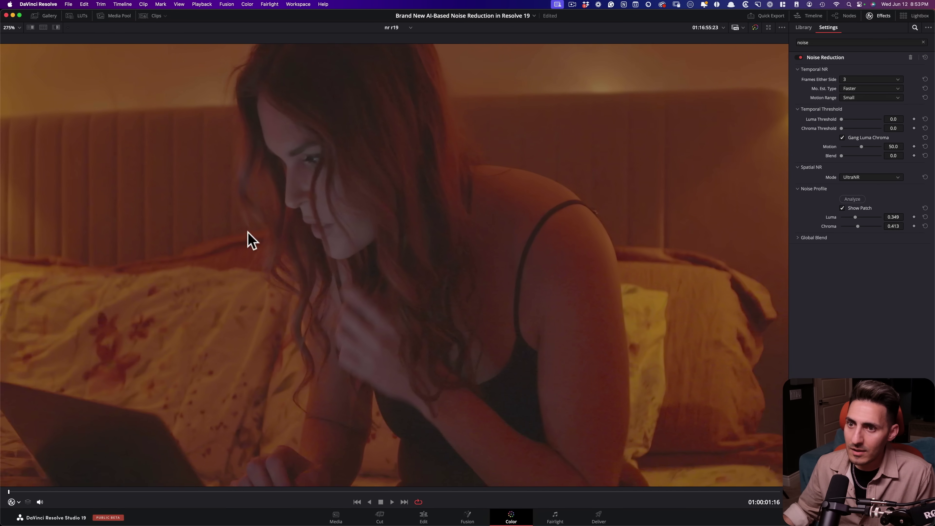
{"action": "scroll", "coordinate": [596, 328], "scroll_direction": "up", "scroll_amount": 3}
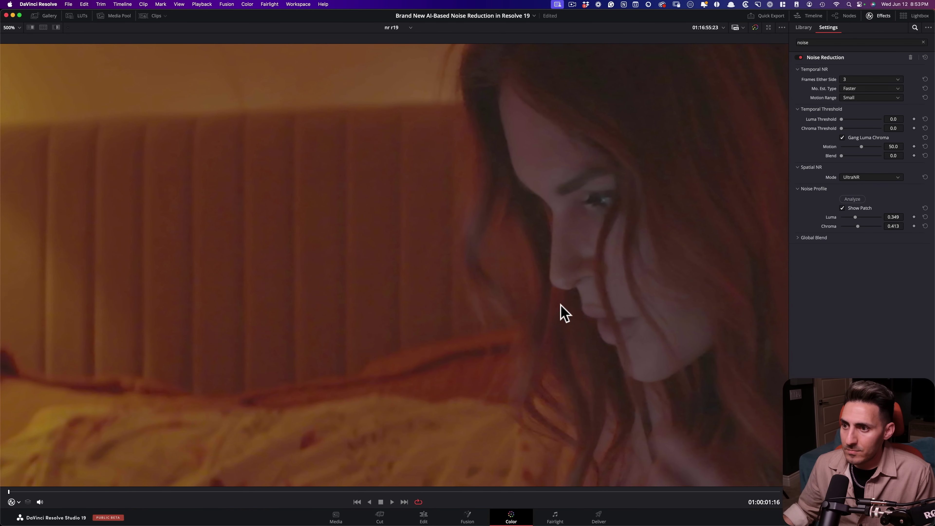
{"action": "scroll", "coordinate": [379, 285], "scroll_direction": "up", "scroll_amount": 6}
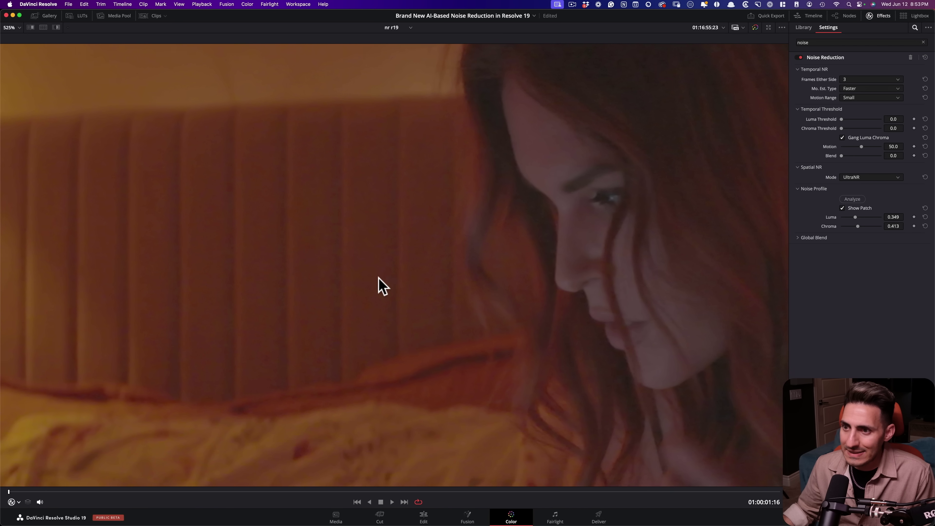
{"action": "scroll", "coordinate": [348, 269], "scroll_direction": "up", "scroll_amount": 1}
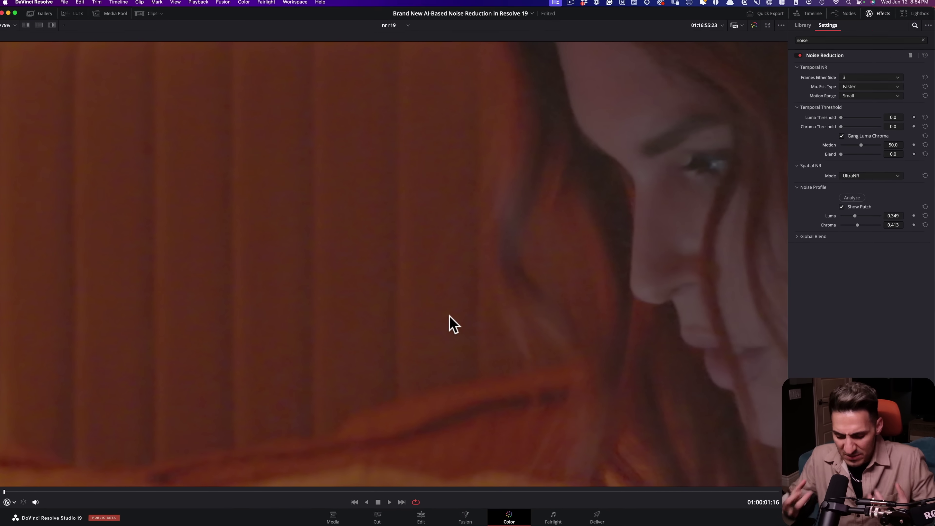
{"action": "scroll", "coordinate": [453, 318], "scroll_direction": "down", "scroll_amount": 10}
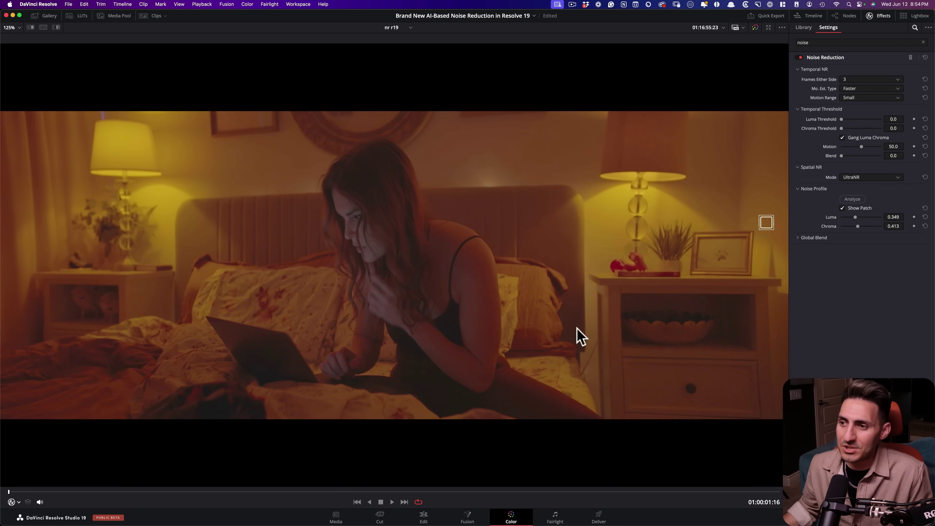
{"action": "scroll", "coordinate": [519, 332], "scroll_direction": "up", "scroll_amount": 5}
{"action": "scroll", "coordinate": [490, 334], "scroll_direction": "up", "scroll_amount": 3}
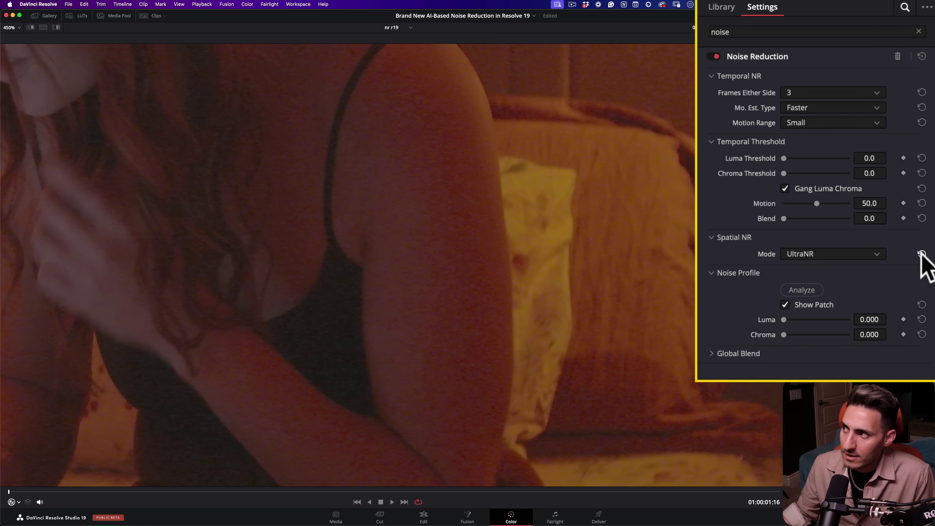
- Reset the Spatial NR mode, set it to UltraNR again and reanalyze the bedroom clip's noise profile
{"action": "left_click", "coordinate": [922, 253]}
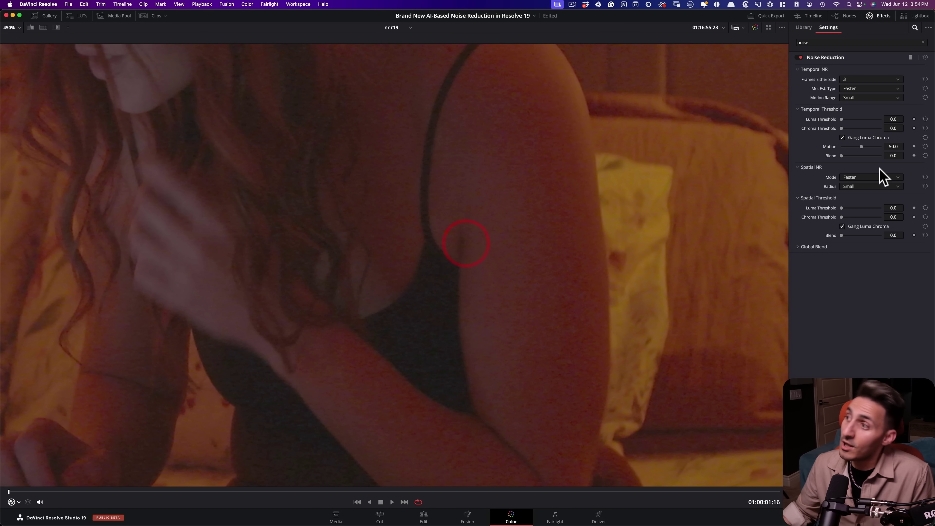
{"action": "left_click", "coordinate": [885, 177]}
{"action": "left_click", "coordinate": [873, 208]}
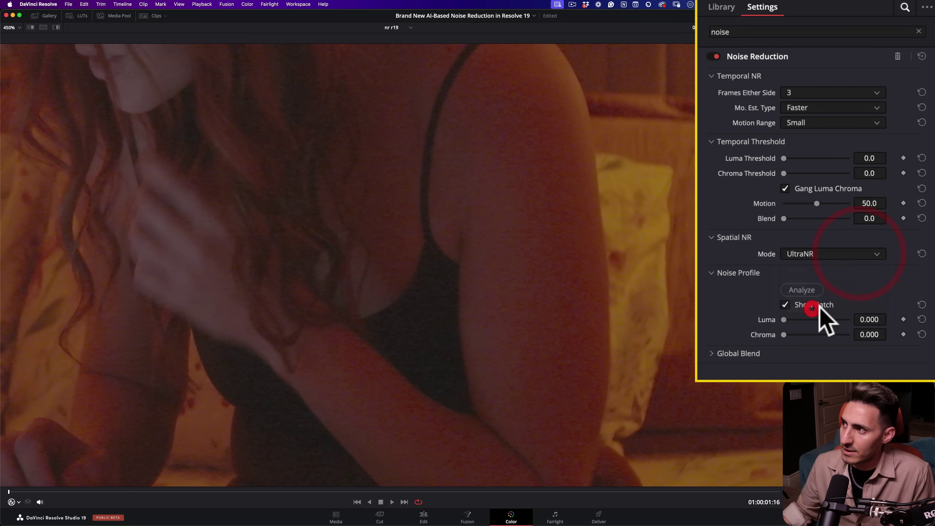
{"action": "left_click", "coordinate": [788, 291]}
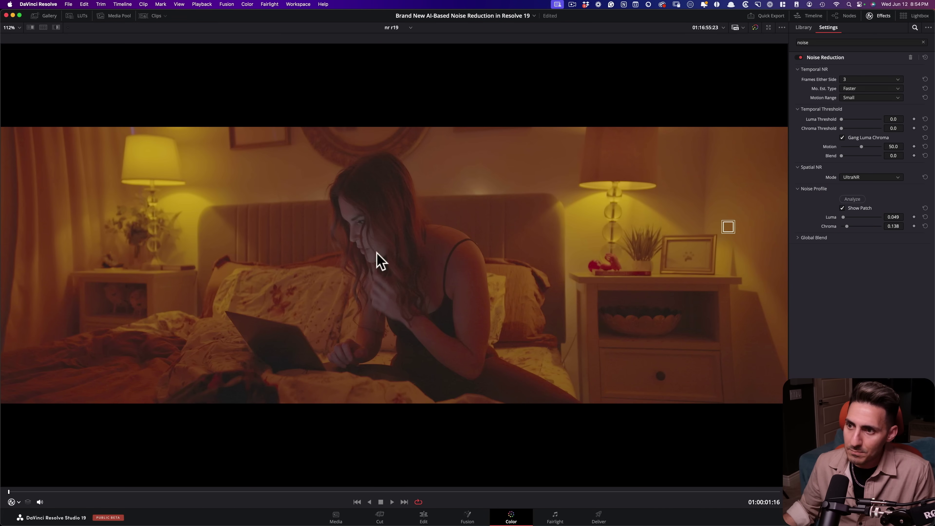
- Create a new grade version of the bedroom clip and reset its Spatial NR mode to the default
{"action": "key", "text": "alt+f"}
{"action": "key", "text": "super+y"}
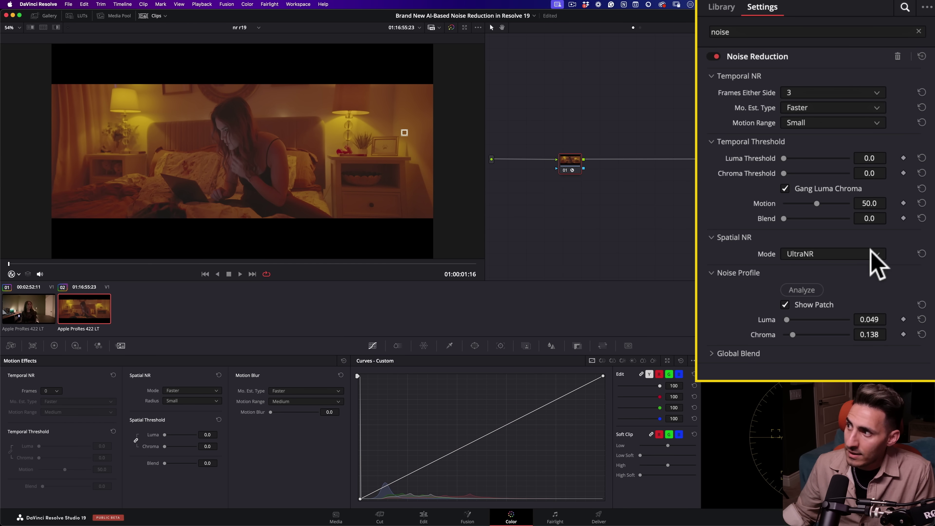
{"action": "left_click", "coordinate": [920, 253]}
{"action": "key", "text": "alt+f"}
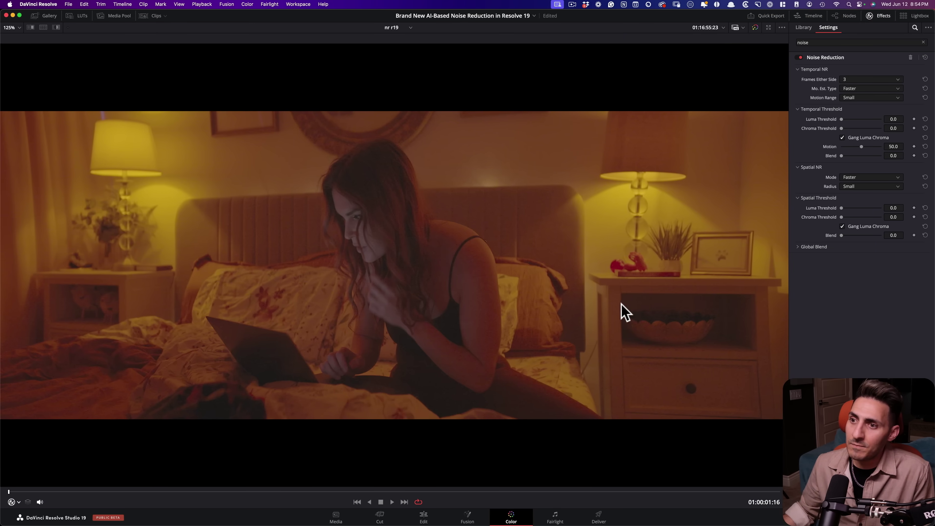
- Set the temporal motion estimation type to Better and raise the ganged temporal Luma and Chroma Thresholds to 23.9
{"action": "scroll", "coordinate": [626, 331], "scroll_direction": "up", "scroll_amount": 5}
{"action": "scroll", "coordinate": [640, 373], "scroll_direction": "up", "scroll_amount": 5}
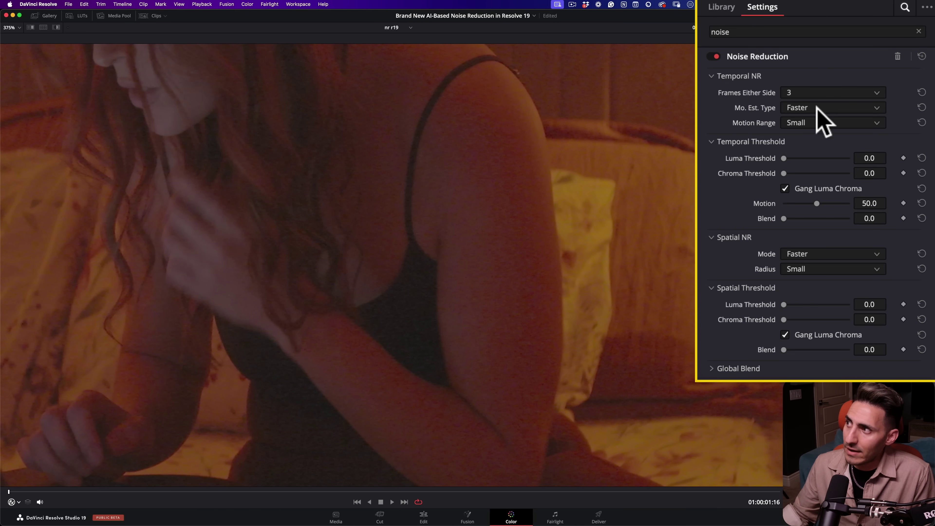
{"action": "left_click", "coordinate": [875, 88]}
{"action": "left_click", "coordinate": [811, 137]}
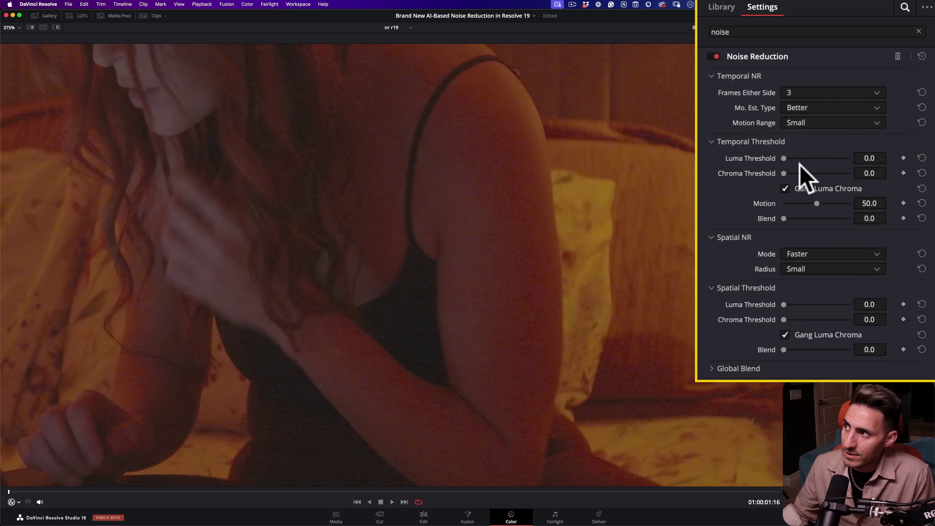
{"action": "left_click_drag", "start_coordinate": [786, 156], "coordinate": [798, 157]}
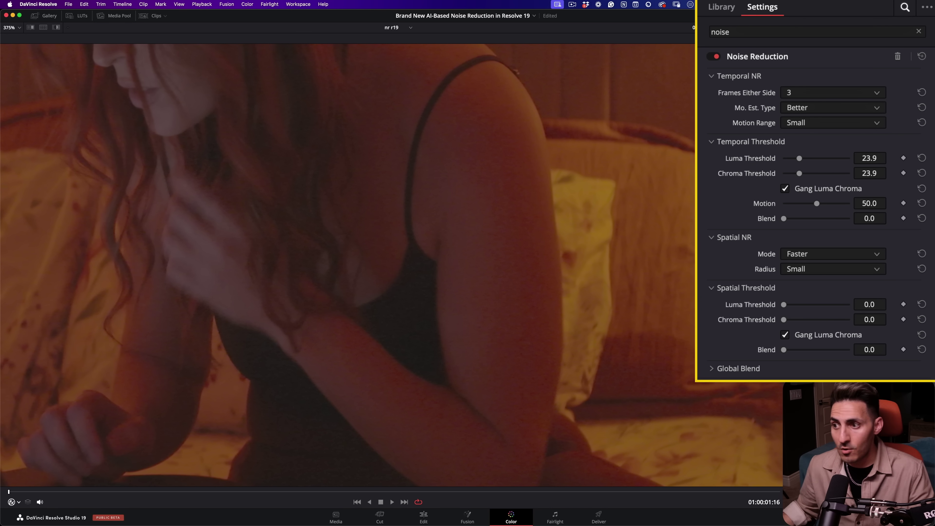
- Compare the traditional and UltraNR versions up close on the woman's arm, hair and face
{"action": "scroll", "coordinate": [600, 355], "scroll_direction": "up", "scroll_amount": 5}
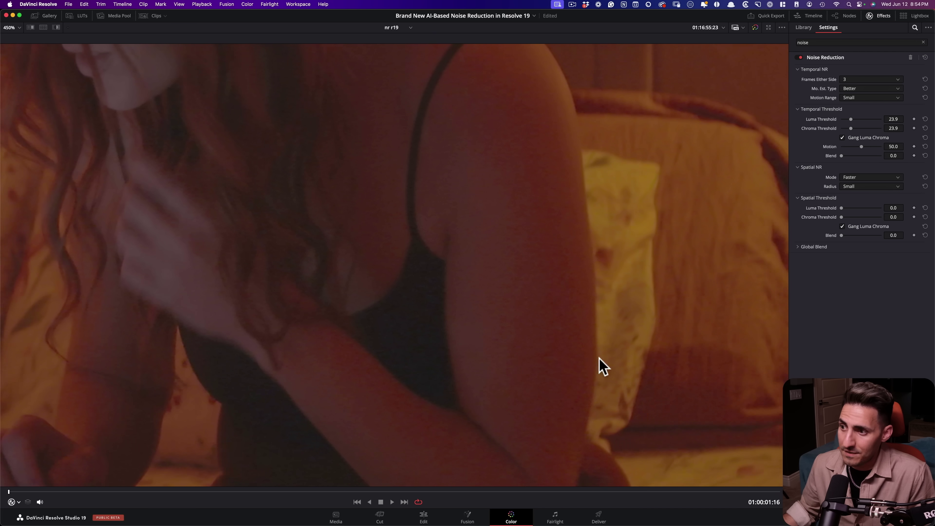
{"action": "left_click_drag", "start_coordinate": [601, 359], "coordinate": [490, 327]}
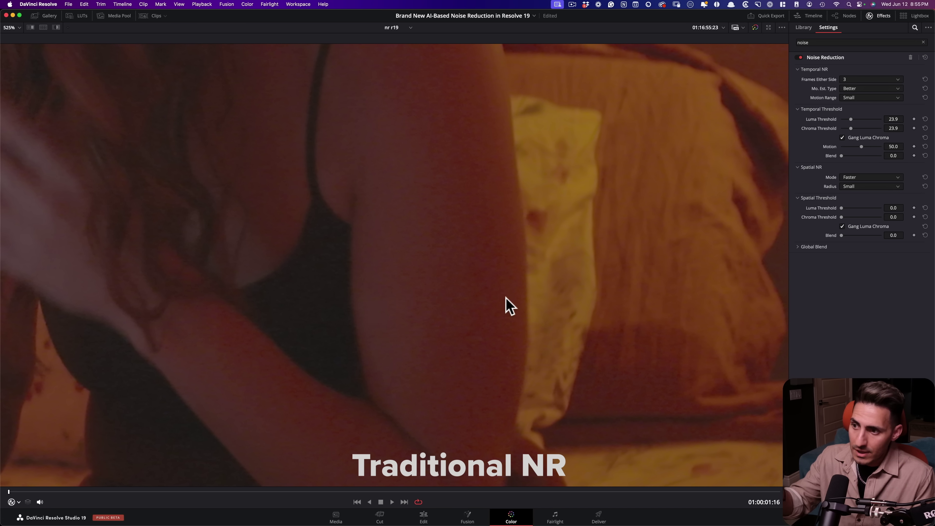
{"action": "key", "text": "super+b"}
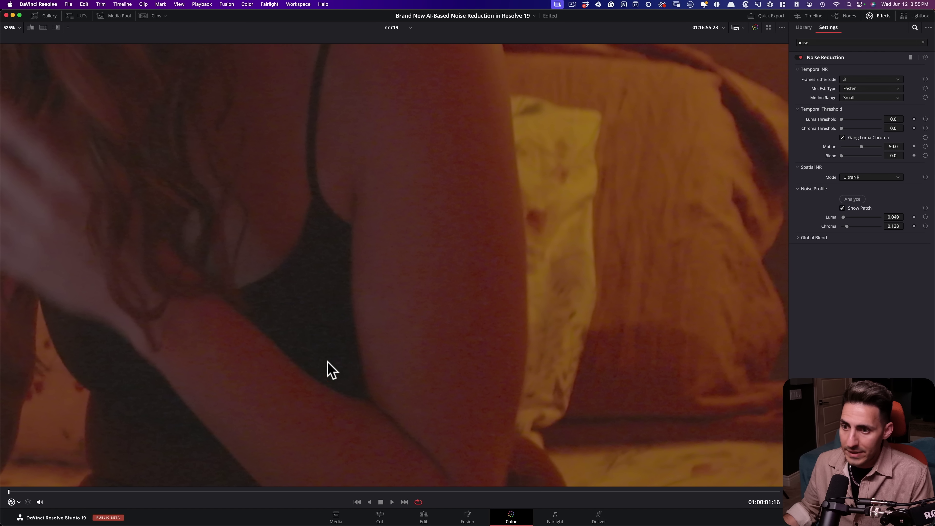
{"action": "key", "text": "super+b"}
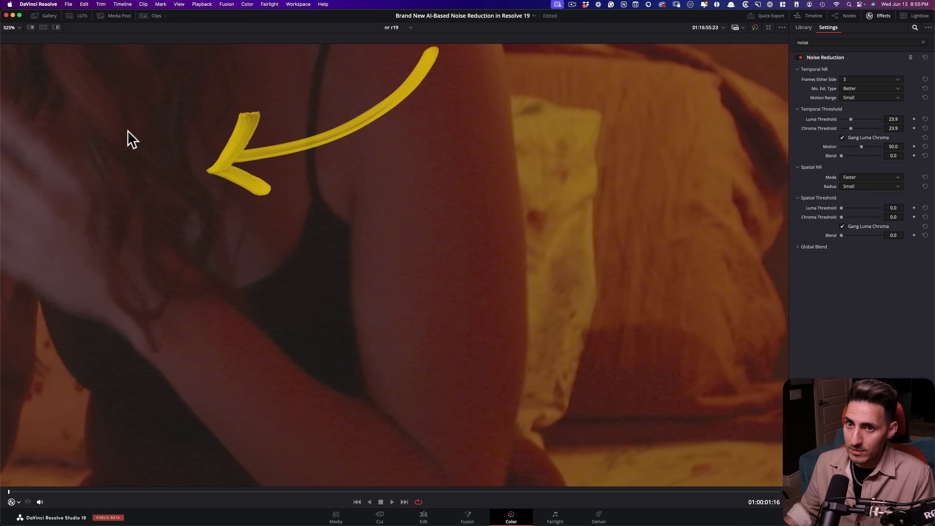
{"action": "key", "text": "super+b"}
{"action": "key", "text": "super+n"}
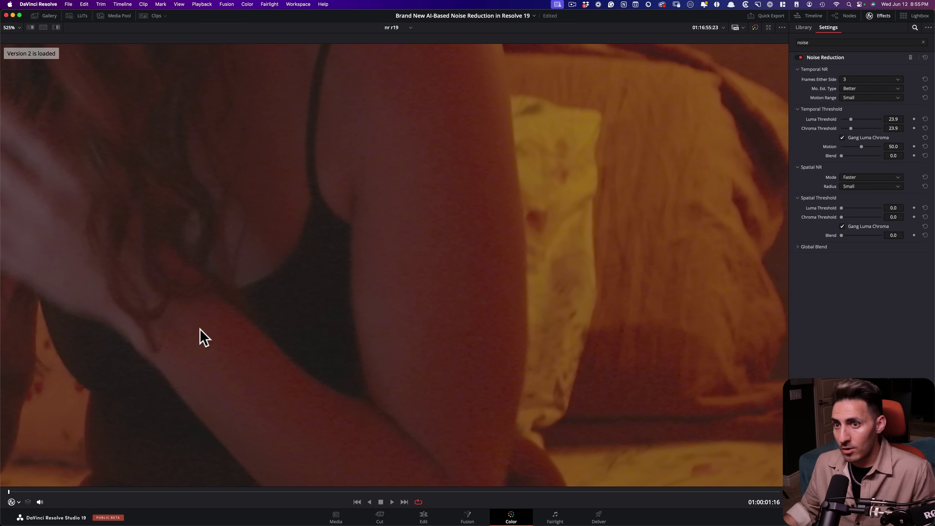
{"action": "left_click_drag", "start_coordinate": [215, 317], "coordinate": [632, 419]}
{"action": "scroll", "coordinate": [603, 407], "scroll_direction": "down", "scroll_amount": 4}
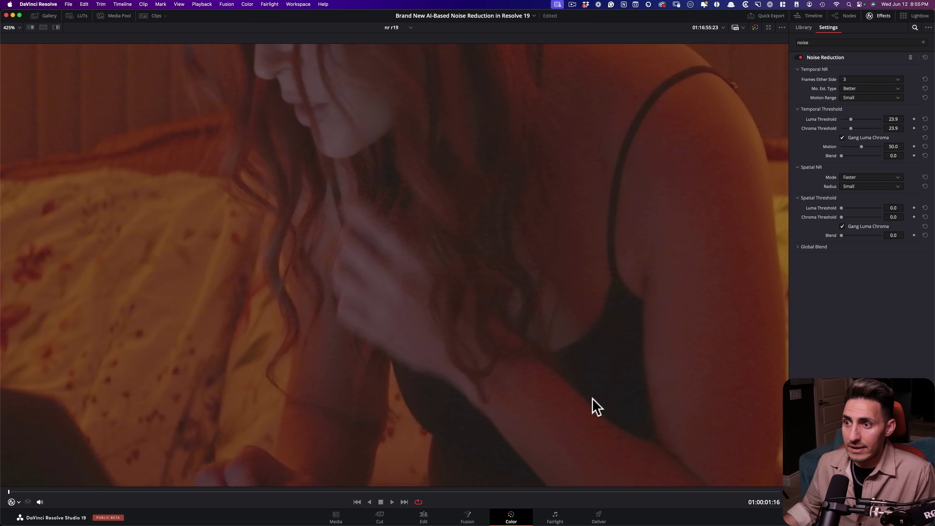
{"action": "scroll", "coordinate": [455, 415], "scroll_direction": "down", "scroll_amount": 3}
{"action": "scroll", "coordinate": [608, 395], "scroll_direction": "up", "scroll_amount": 3}
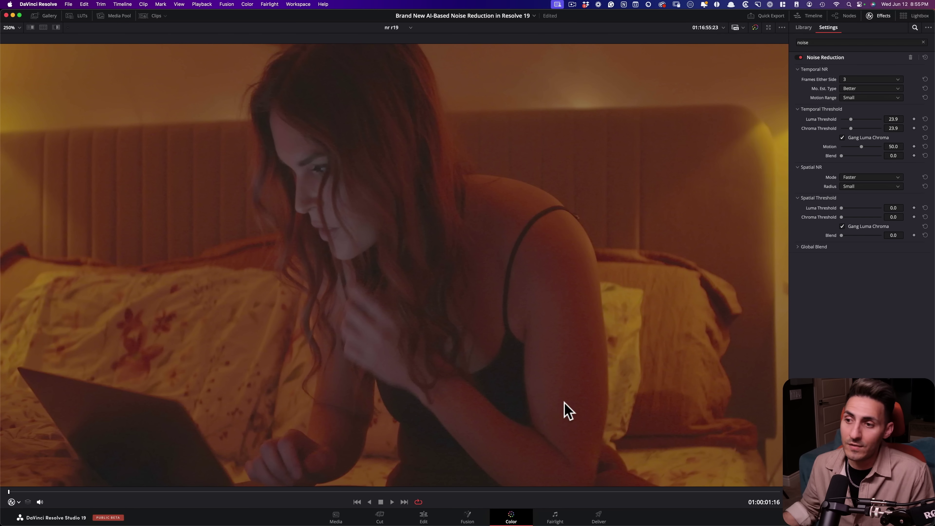
{"action": "scroll", "coordinate": [566, 410], "scroll_direction": "up", "scroll_amount": 3}
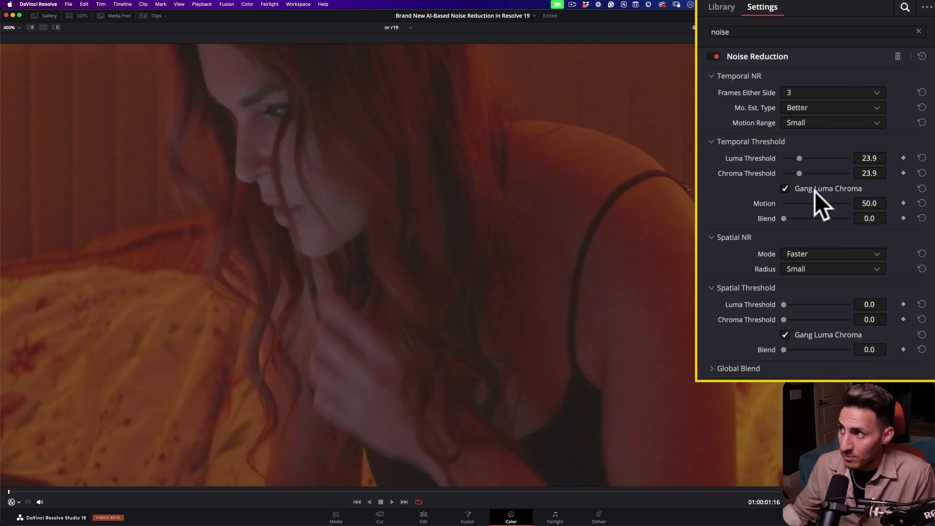
- Lower the temporal Motion value to 25.7 and check the effect on the woman's hair and arm
{"action": "left_click_drag", "start_coordinate": [862, 147], "coordinate": [855, 147]}
{"action": "left_click_drag", "start_coordinate": [807, 205], "coordinate": [801, 213]}
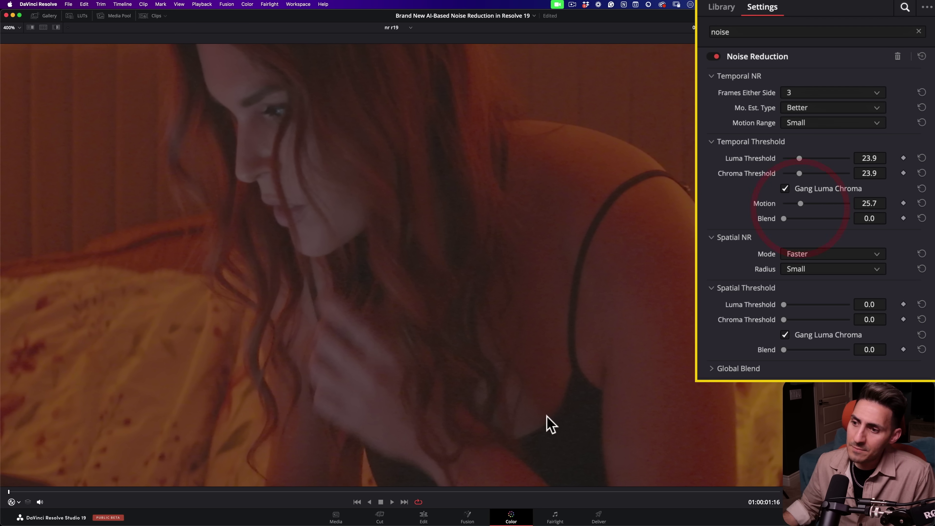
{"action": "left_click_drag", "start_coordinate": [548, 410], "coordinate": [476, 329]}
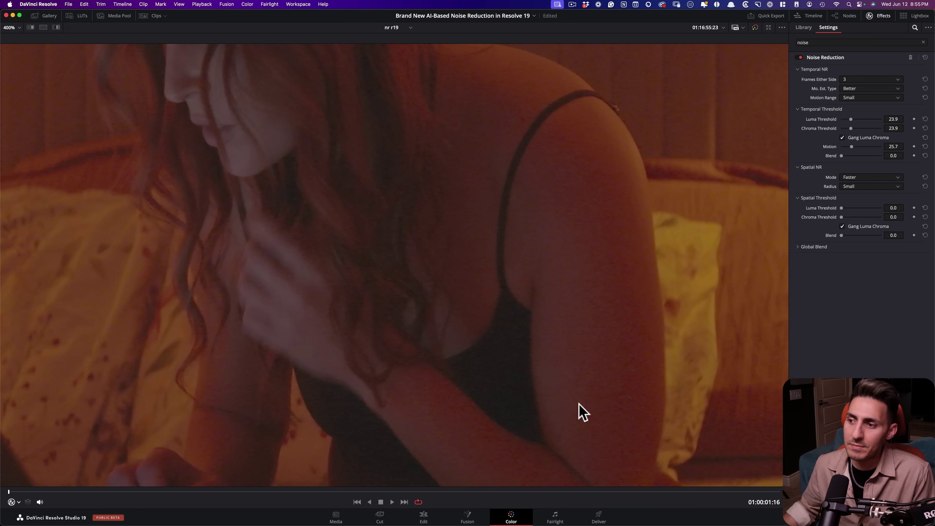
{"action": "key", "text": "shift+z"}
{"action": "scroll", "coordinate": [545, 382], "scroll_direction": "up", "scroll_amount": 10}
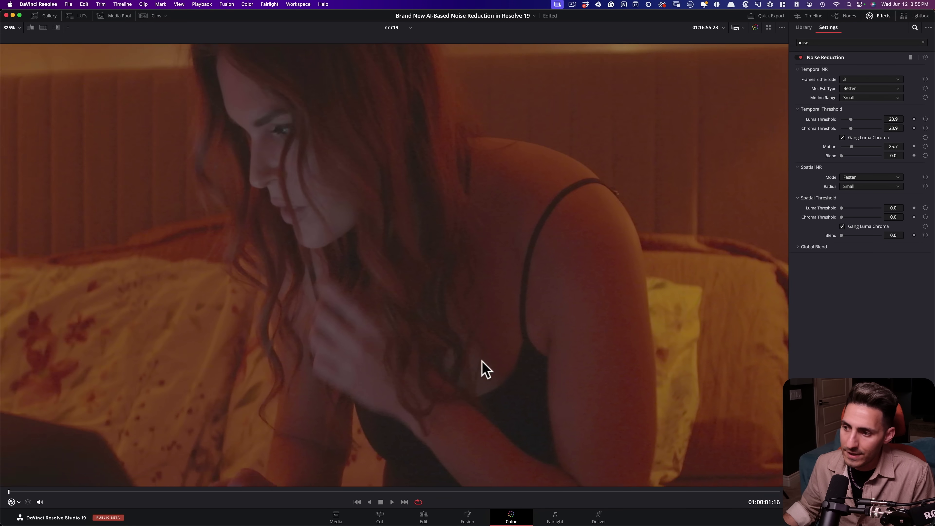
{"action": "left_click_drag", "start_coordinate": [481, 360], "coordinate": [324, 274]}
{"action": "scroll", "coordinate": [465, 383], "scroll_direction": "up", "scroll_amount": 8}
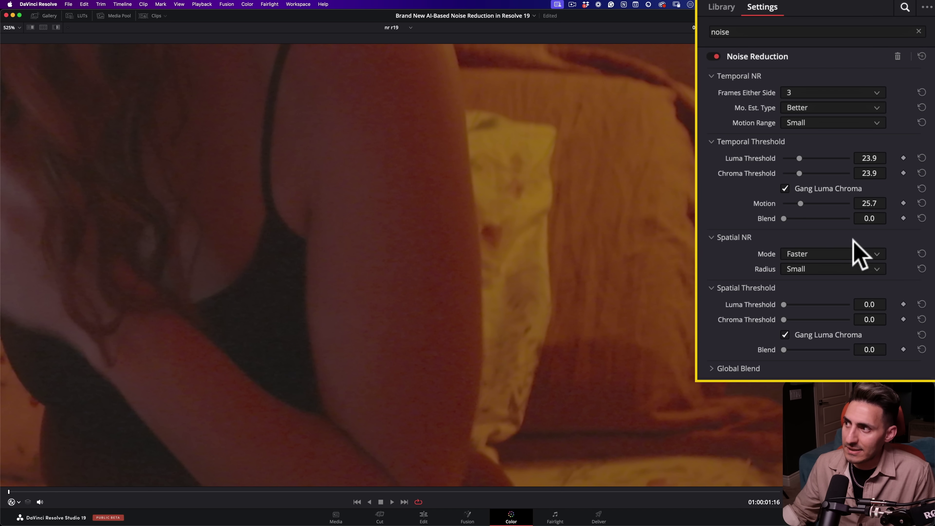
- Set the Spatial NR mode to Enhanced and raise the ganged spatial Luma and Chroma Thresholds to 22.0
{"action": "left_click", "coordinate": [862, 177]}
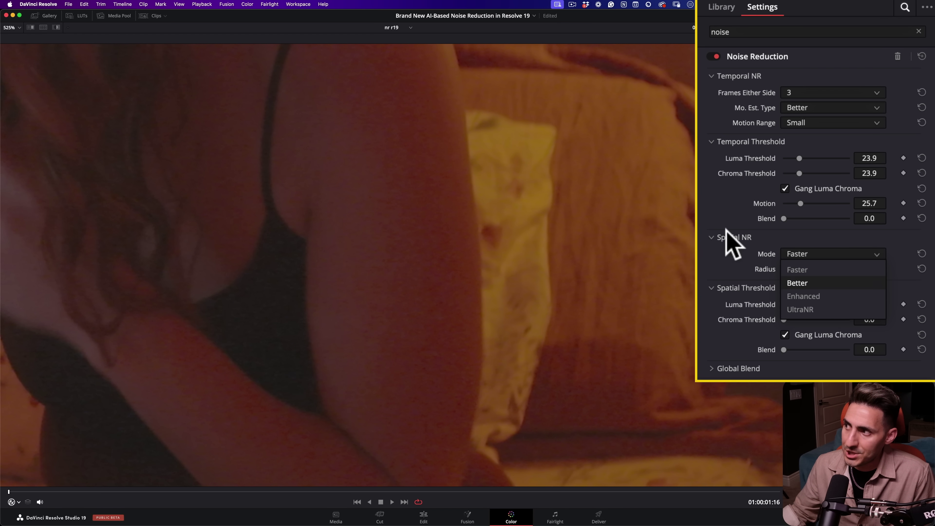
{"action": "left_click", "coordinate": [824, 294]}
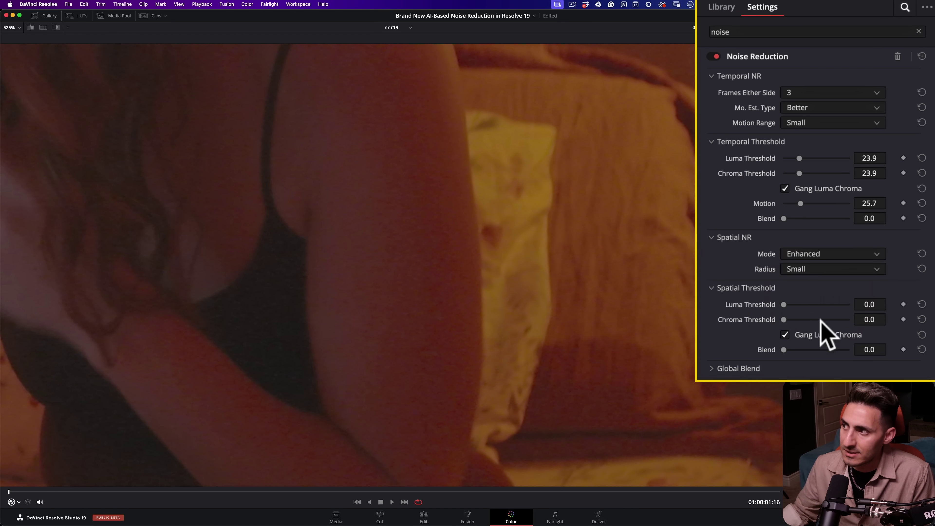
{"action": "left_click_drag", "start_coordinate": [784, 305], "coordinate": [804, 310]}
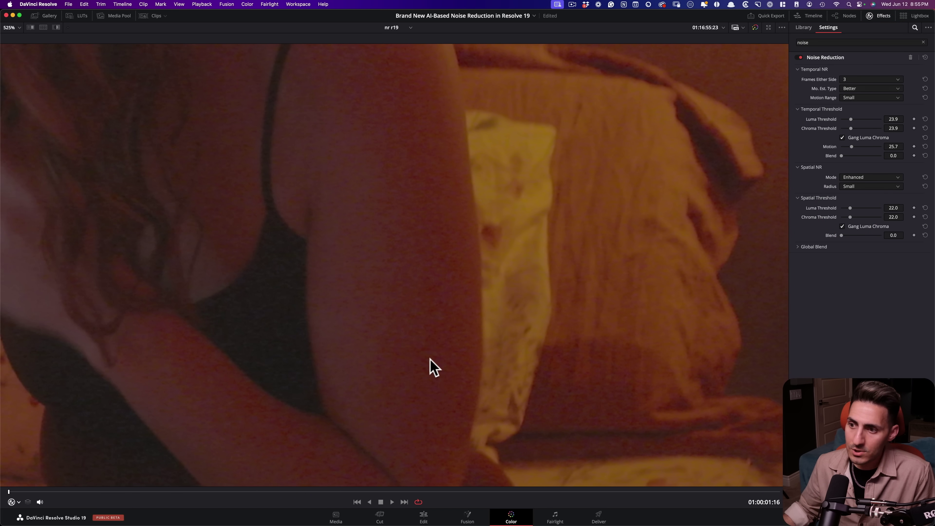
- Compare the Enhanced and UltraNR versions up close on the woman's forearm, hands, upper arm and laptop
{"action": "left_click_drag", "start_coordinate": [270, 370], "coordinate": [466, 261]}
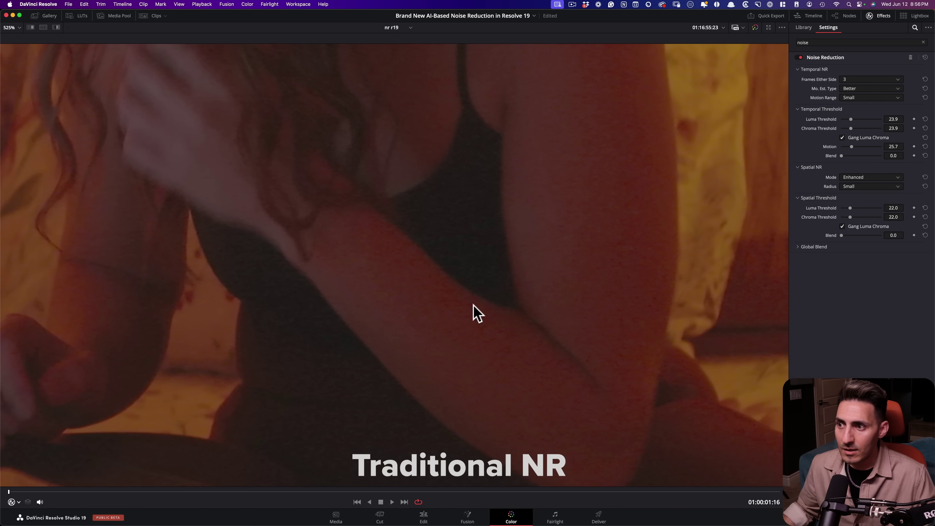
{"action": "key", "text": "super+b"}
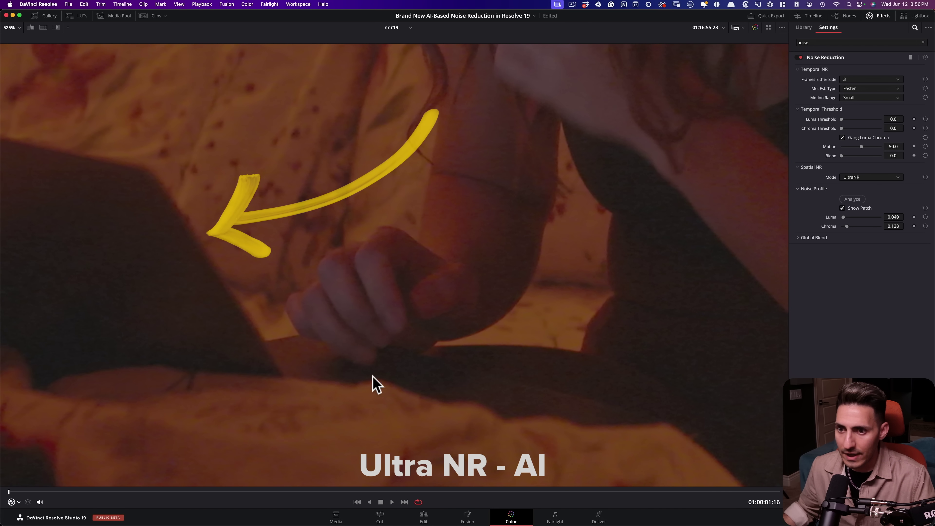
{"action": "key", "text": "ctrl+n"}
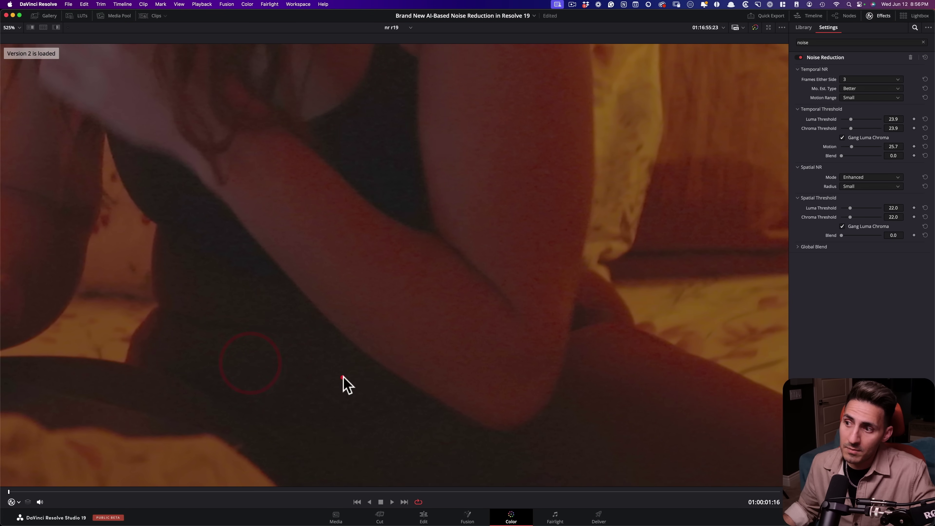
{"action": "left_click_drag", "start_coordinate": [499, 328], "coordinate": [430, 421]}
{"action": "left_click_drag", "start_coordinate": [478, 350], "coordinate": [525, 399]}
{"action": "key", "text": "super+b"}
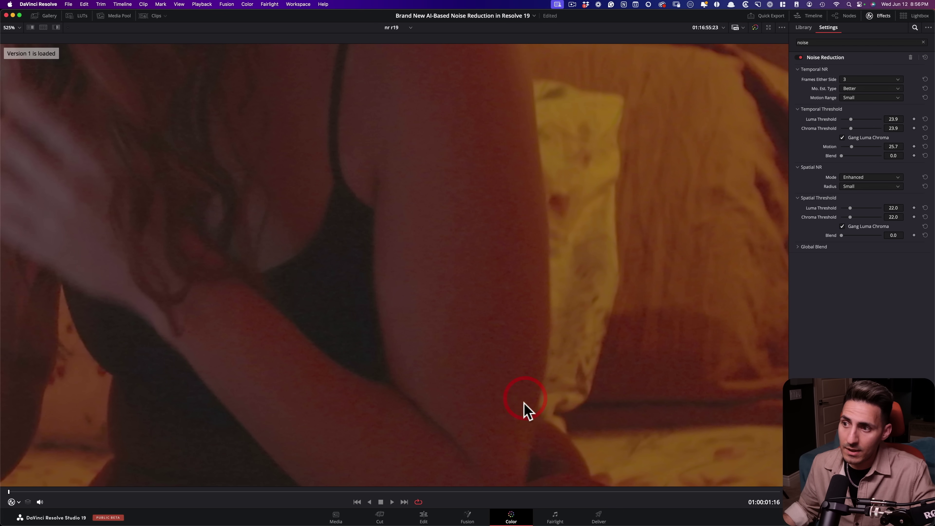
{"action": "key", "text": "ctrl+b"}
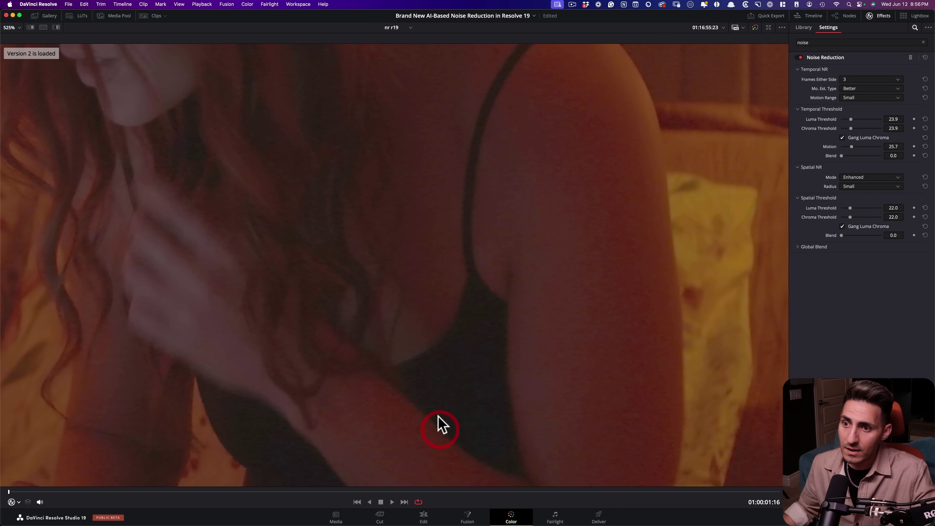
{"action": "left_click_drag", "start_coordinate": [602, 340], "coordinate": [524, 263]}
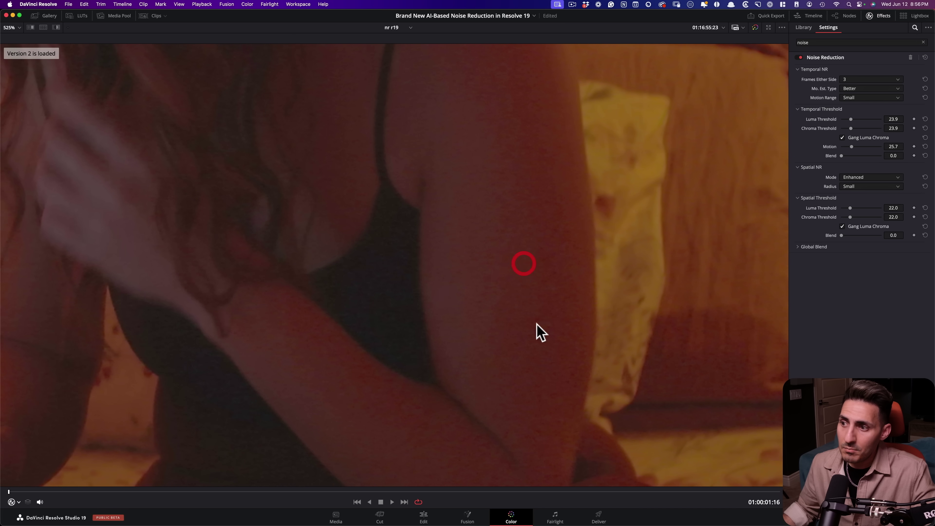
{"action": "key", "text": "super+b"}
{"action": "left_click_drag", "start_coordinate": [596, 383], "coordinate": [538, 337]}
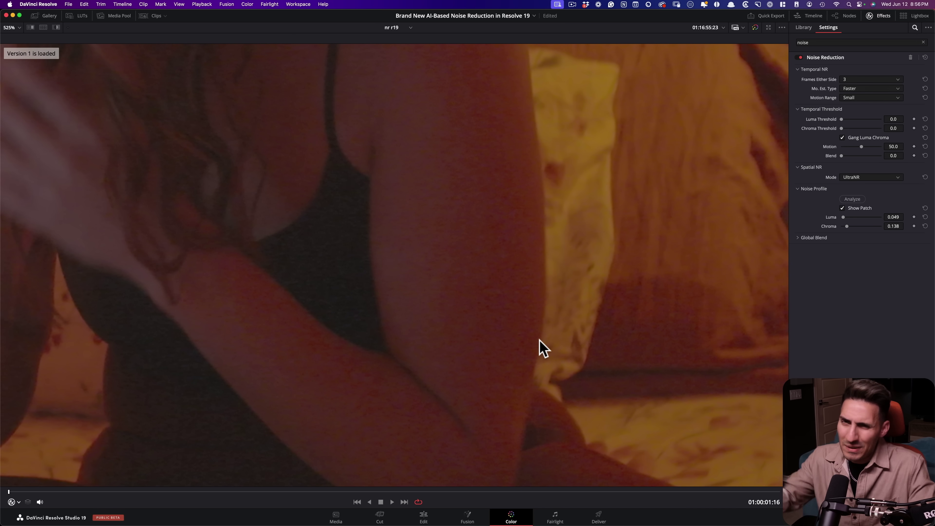
{"action": "key", "text": "super+n"}
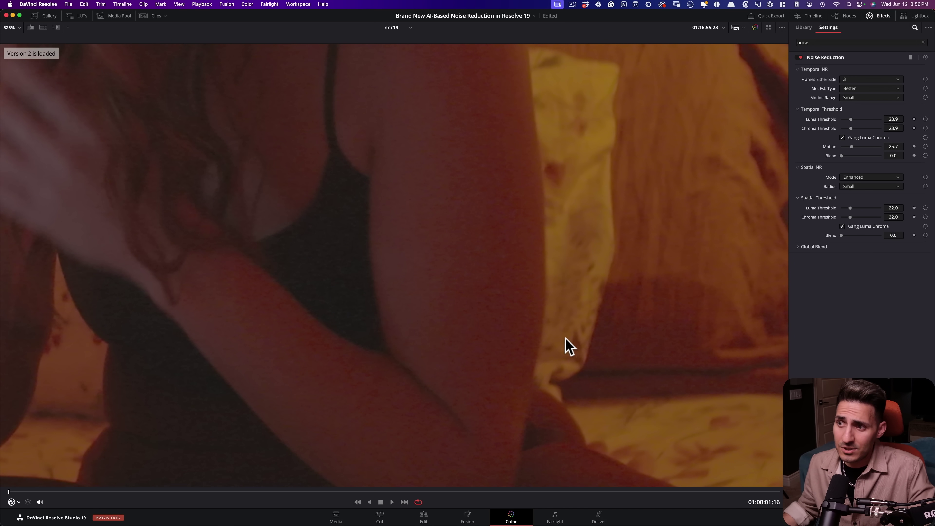
- Load the UltraNR version and raise its ganged temporal Luma and Chroma Thresholds to 22.0
{"action": "key", "text": "super+b"}
{"action": "key", "text": "shift+z"}
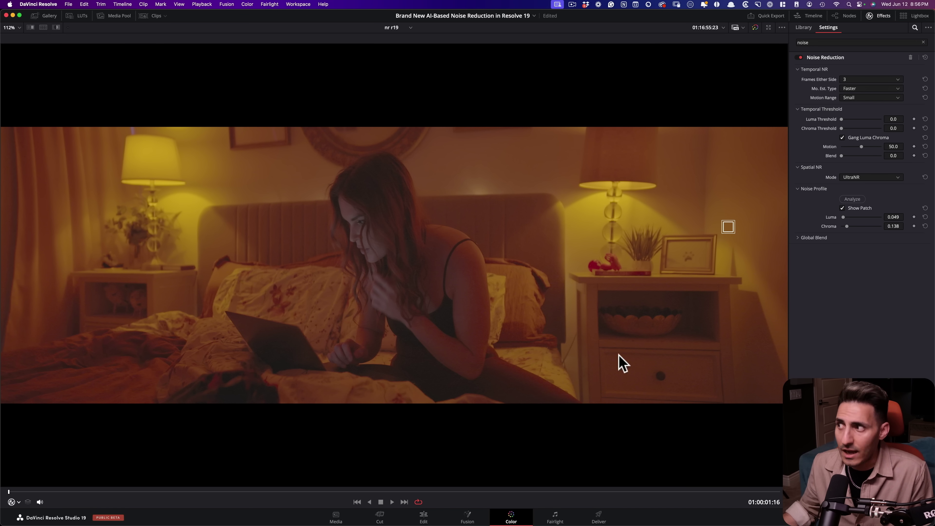
{"action": "scroll", "coordinate": [539, 355], "scroll_direction": "up", "scroll_amount": 8}
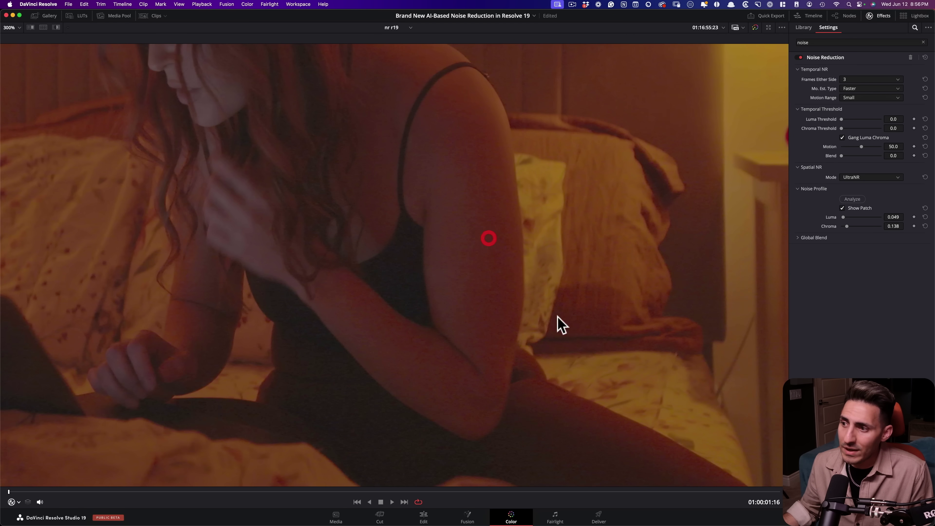
{"action": "scroll", "coordinate": [557, 316], "scroll_direction": "up", "scroll_amount": 3}
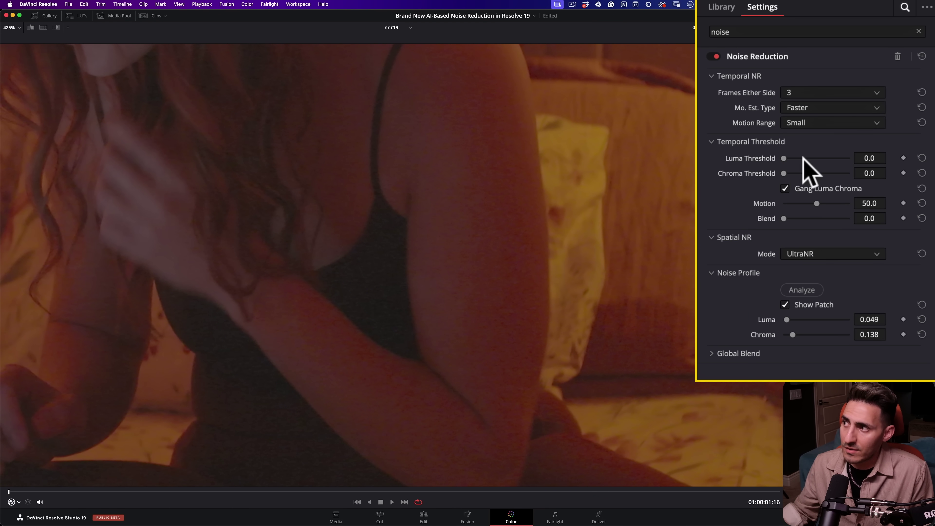
{"action": "left_click_drag", "start_coordinate": [787, 155], "coordinate": [796, 155]}
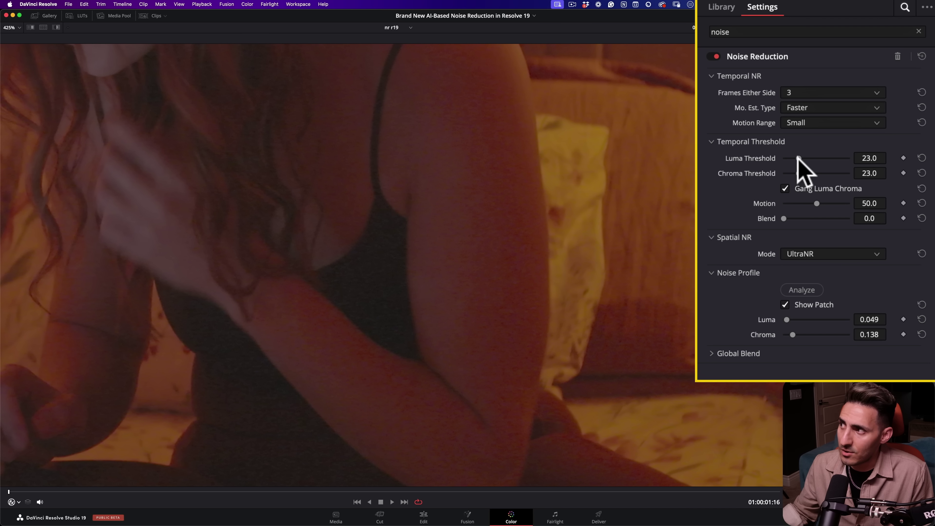
{"action": "left_click", "coordinate": [798, 158]}
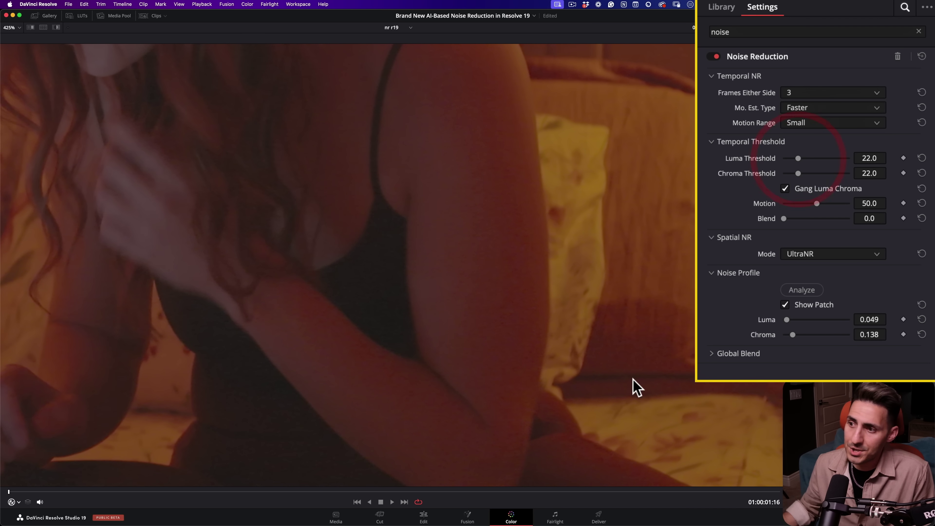
- Lower the UltraNR version's temporal Motion value to 20.2 and check the woman's arm
{"action": "left_click_drag", "start_coordinate": [455, 368], "coordinate": [459, 388]}
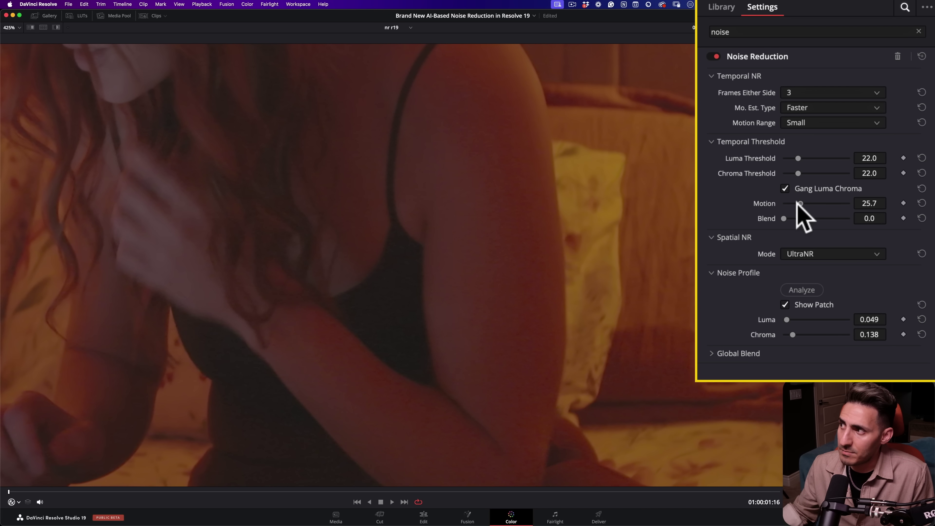
{"action": "left_click_drag", "start_coordinate": [797, 203], "coordinate": [796, 203]}
{"action": "left_click", "coordinate": [556, 322]}
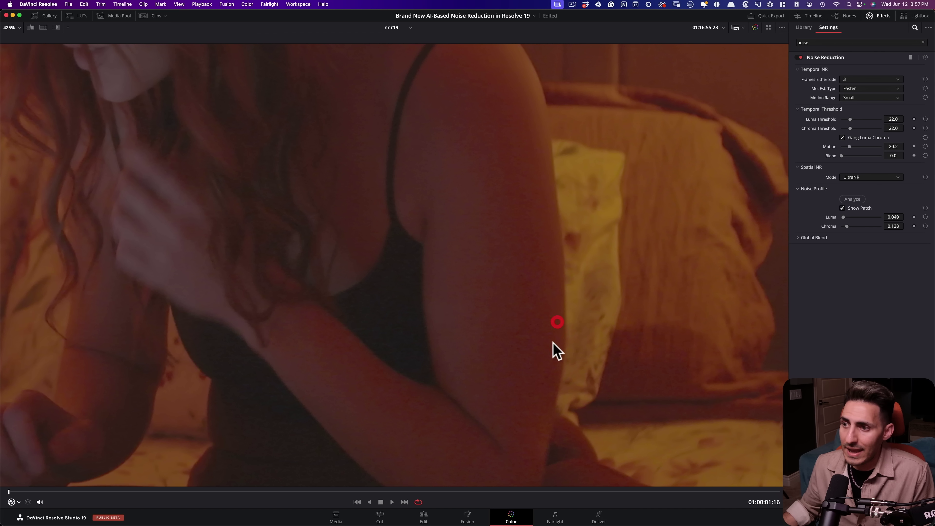
- Compare the Enhanced and UltraNR versions on the woman's arms and hands, in a still frame and in playback
{"action": "key", "text": "super+b"}
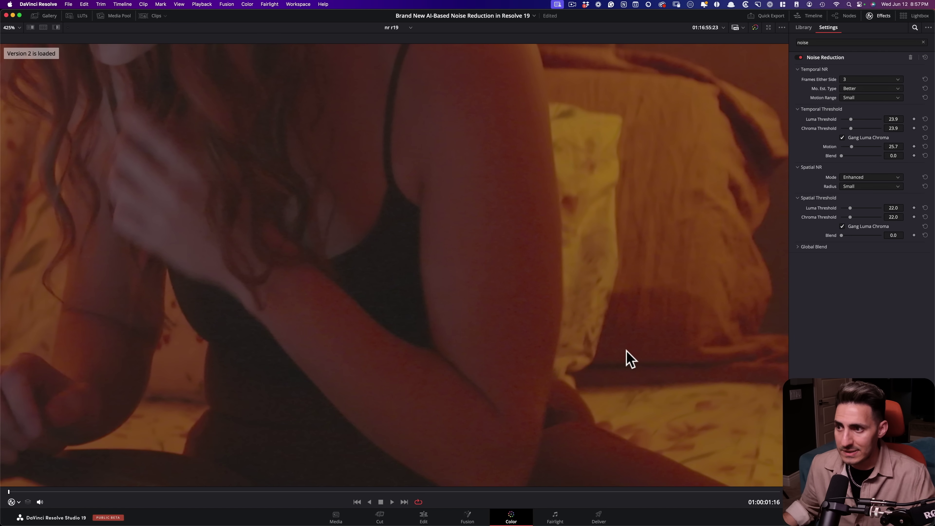
{"action": "left_click", "coordinate": [501, 288]}
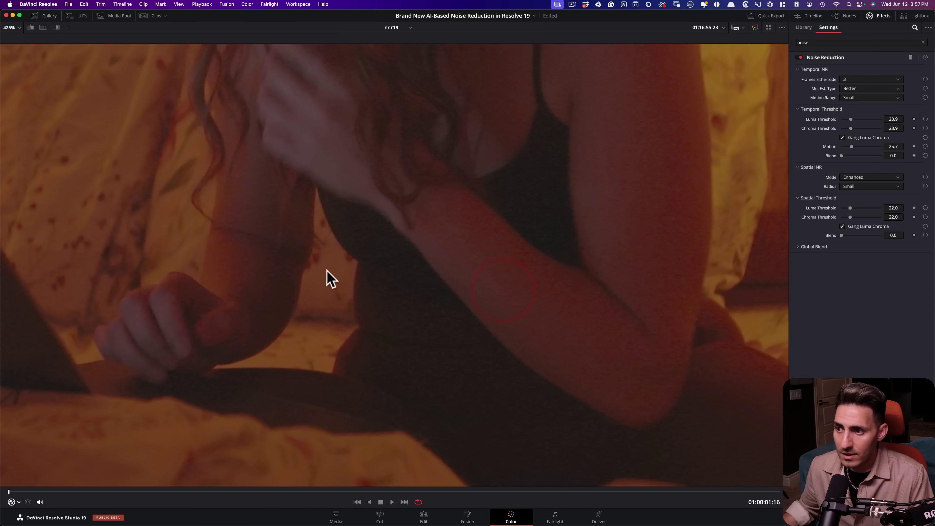
{"action": "key", "text": "super+b"}
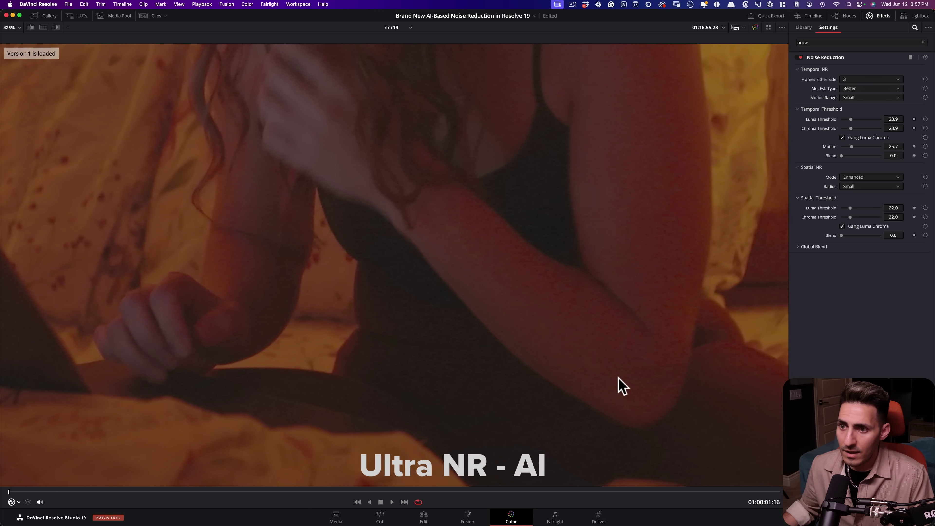
{"action": "left_click", "coordinate": [619, 351]}
{"action": "key", "text": "super+b"}
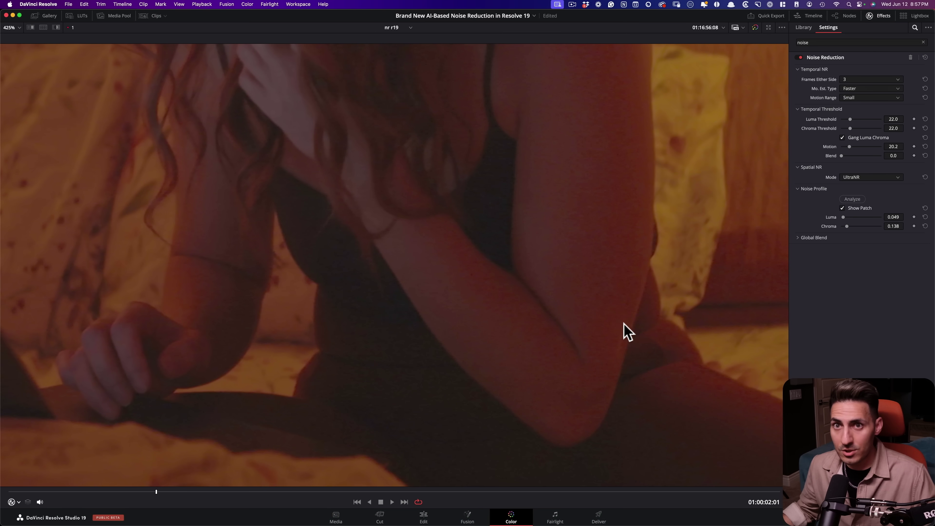
{"action": "key", "text": "super+n"}
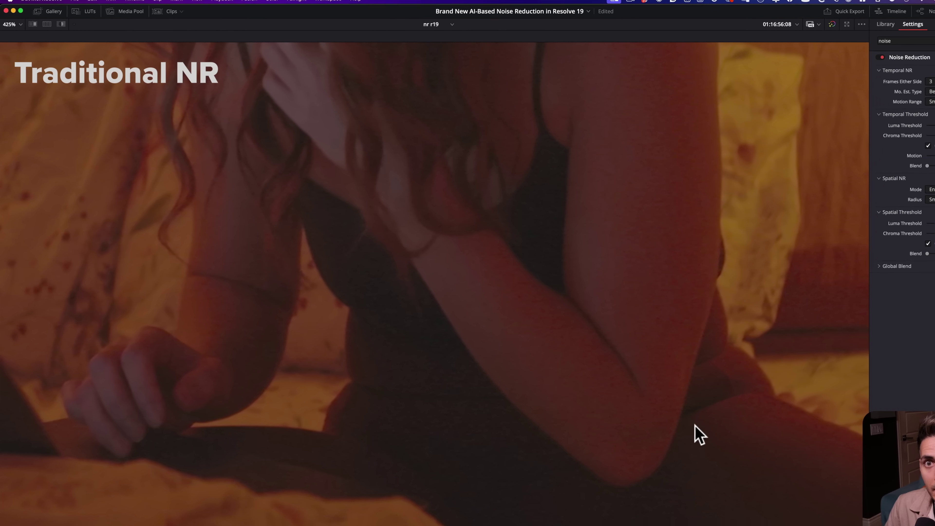
{"action": "key", "text": "space"}
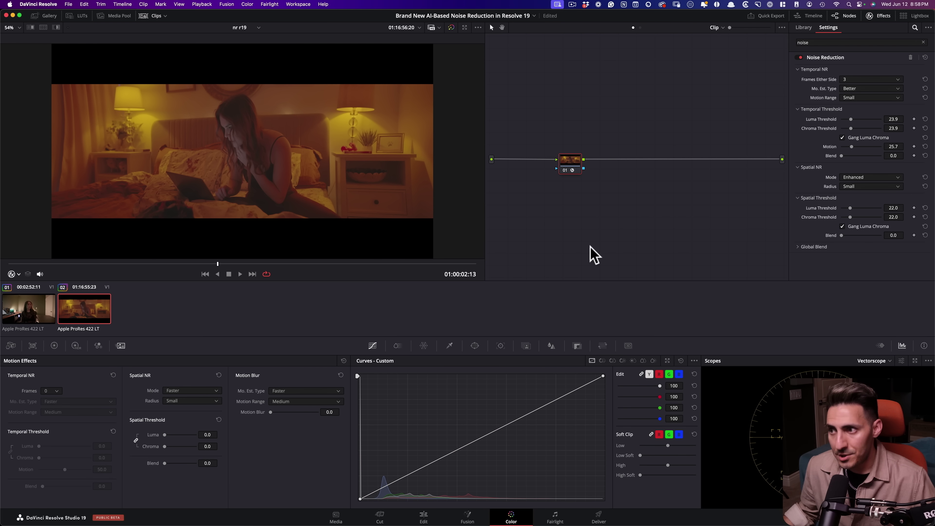
- Create a new grade version, apply Neat Video's Reduce Noise v5 to node 01 and auto-profile the clip's noise
{"action": "key", "text": "ctrl+y"}
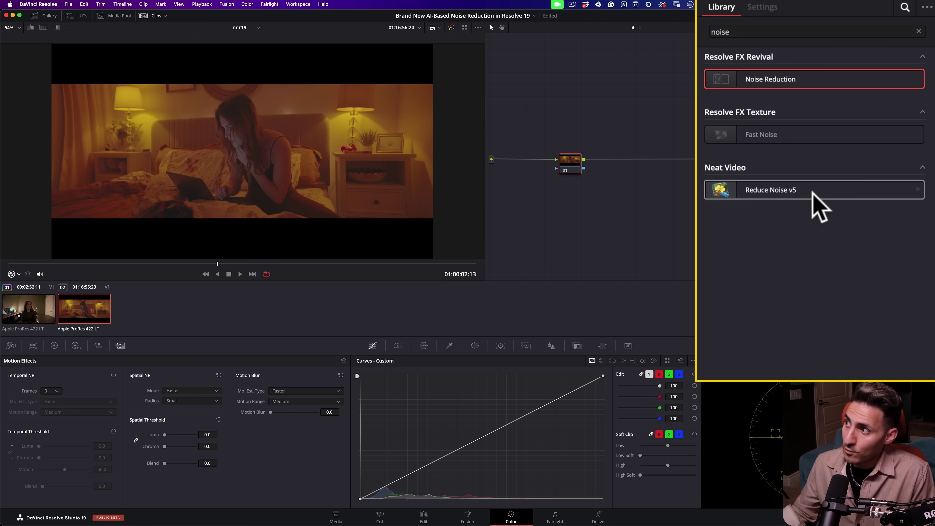
{"action": "left_click_drag", "start_coordinate": [805, 194], "coordinate": [570, 164]}
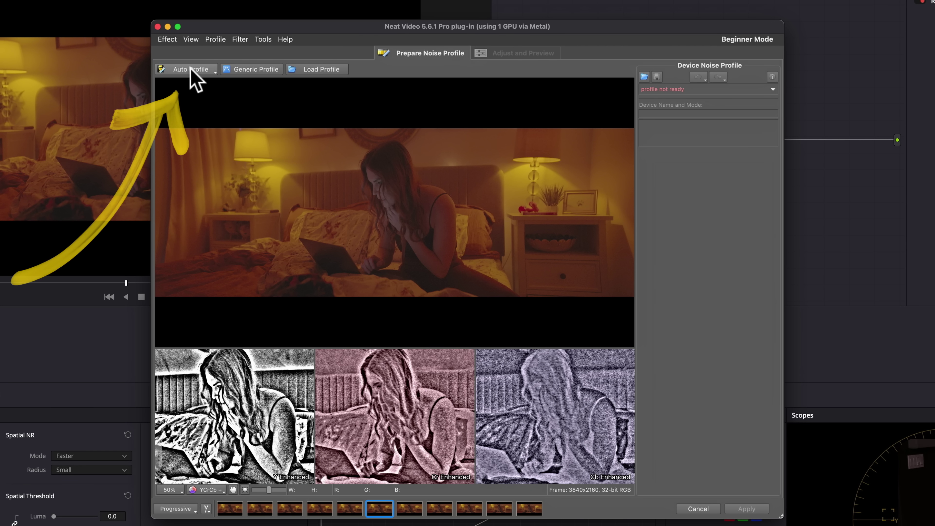
{"action": "left_click", "coordinate": [180, 70]}
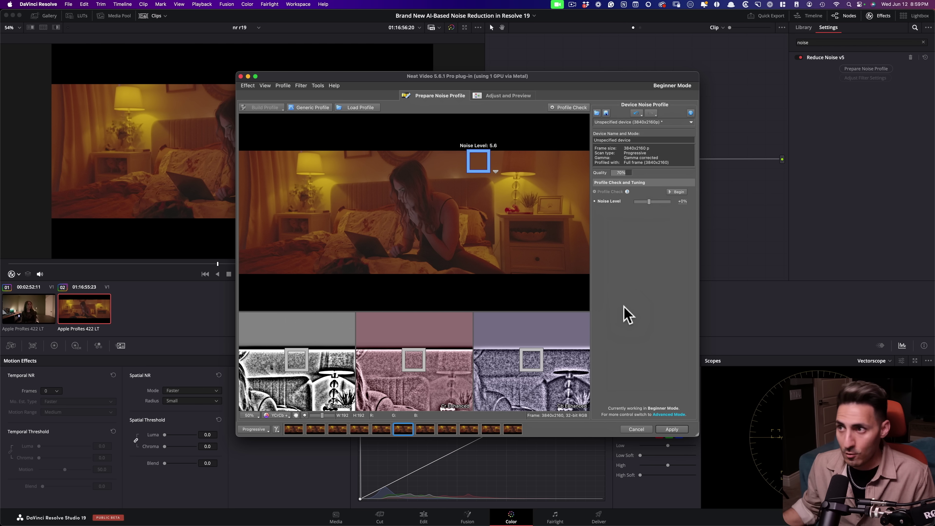
- Look at Neat Video's Performance preferences and its Optimize Settings dialog, cancelling both without running the optimization
{"action": "left_click", "coordinate": [318, 85]}
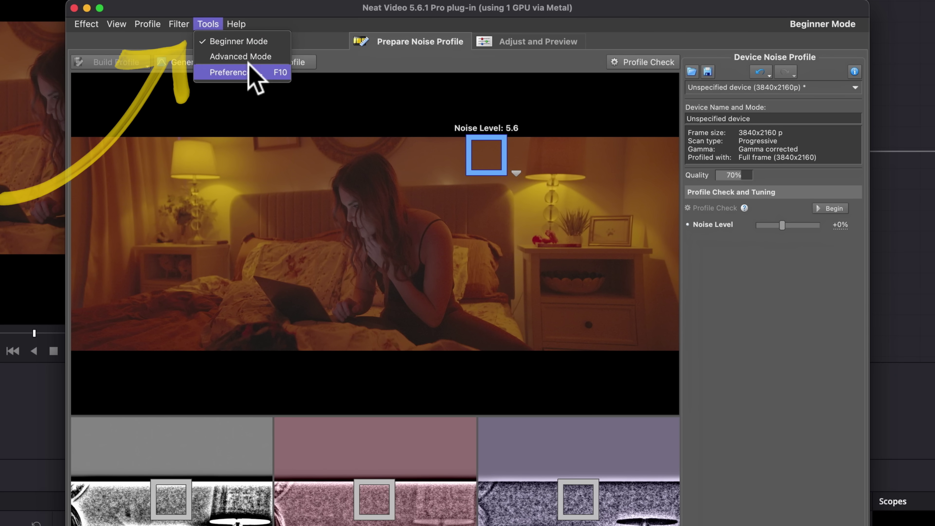
{"action": "left_click", "coordinate": [293, 91]}
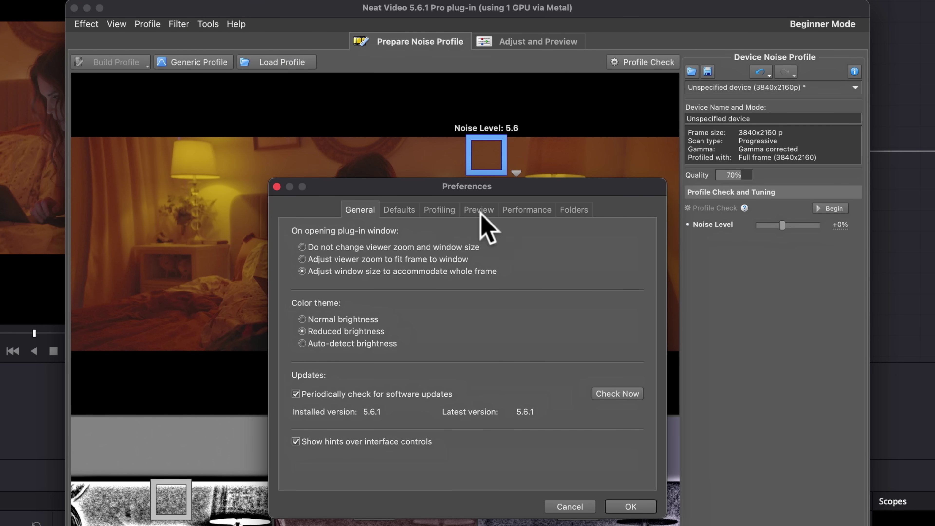
{"action": "left_click", "coordinate": [525, 210]}
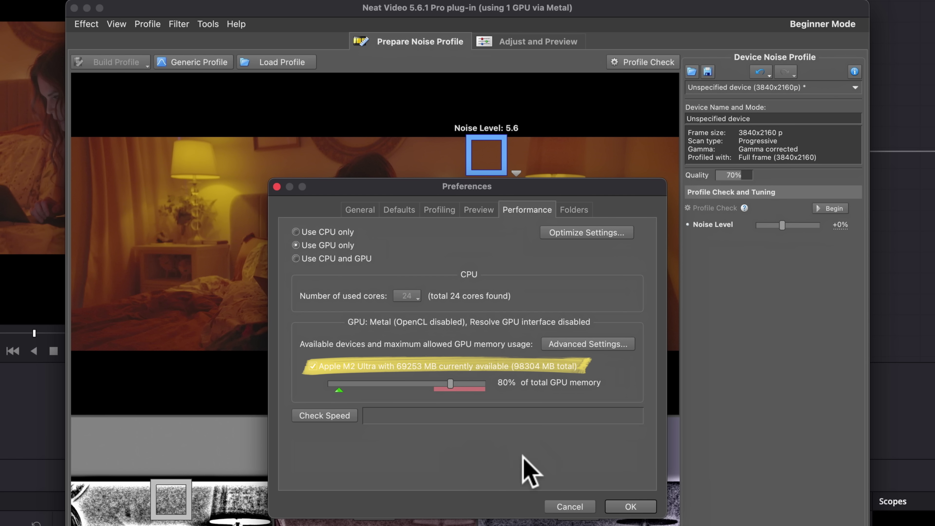
{"action": "left_click", "coordinate": [584, 233]}
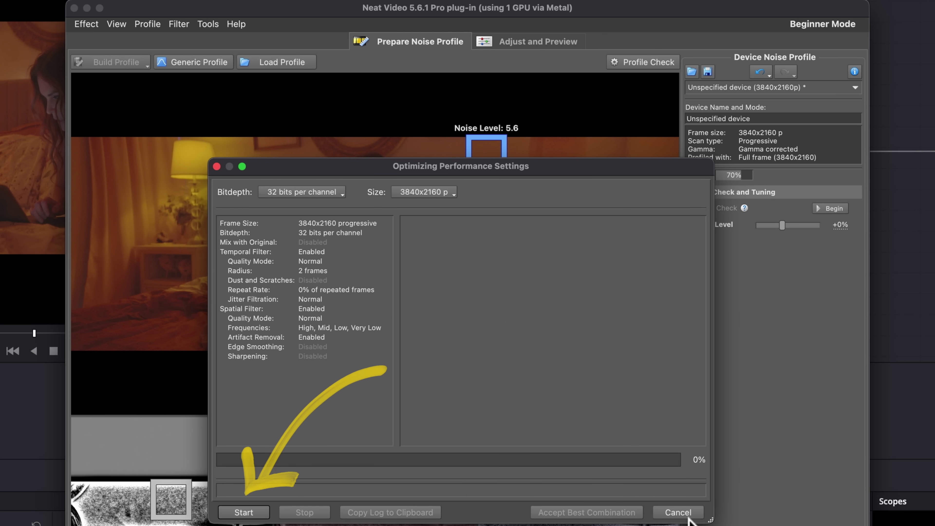
{"action": "left_click", "coordinate": [678, 513]}
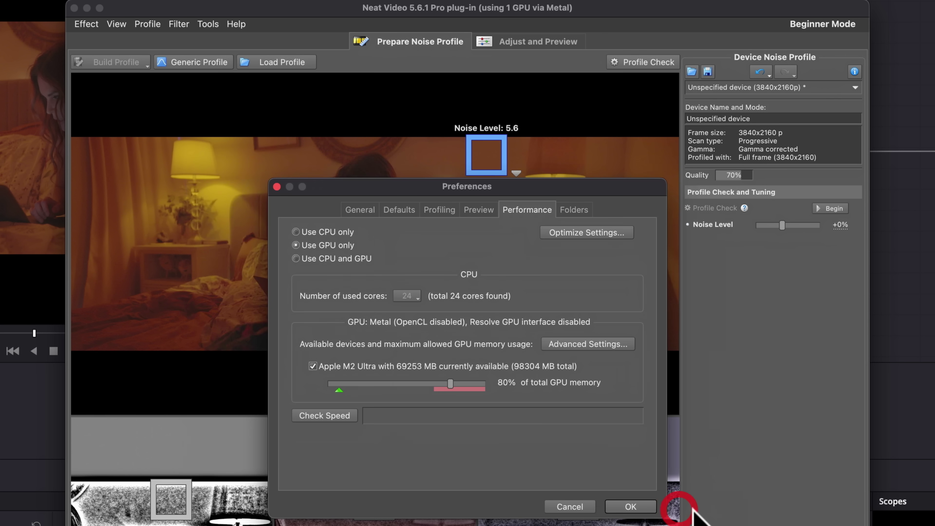
{"action": "left_click", "coordinate": [572, 507]}
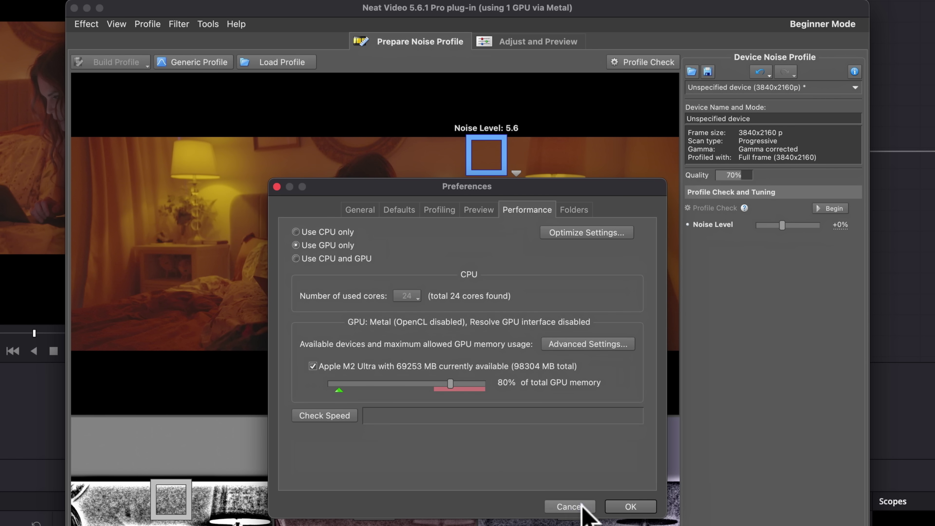
{"action": "left_click", "coordinate": [581, 505]}
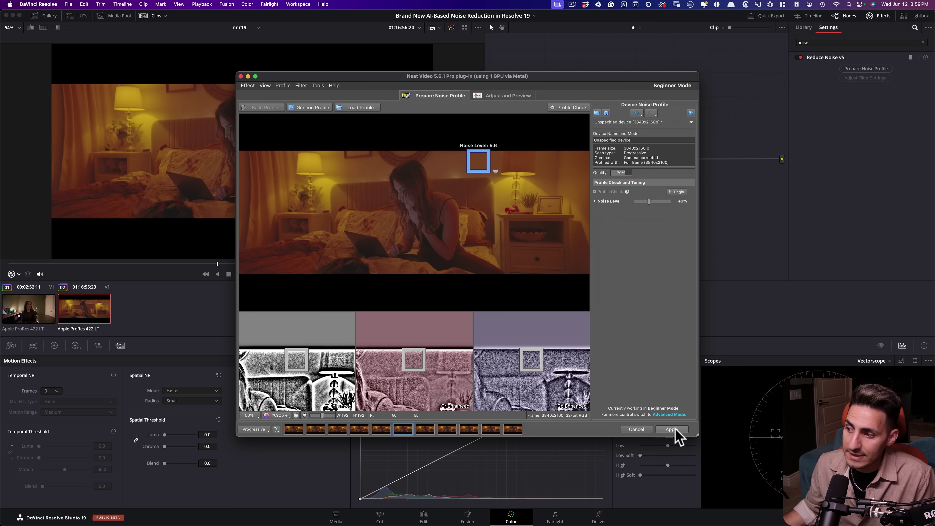
- Apply the Neat Video noise profile to the clip and inspect the woman up close in the enlarged viewer
{"action": "left_click", "coordinate": [672, 429]}
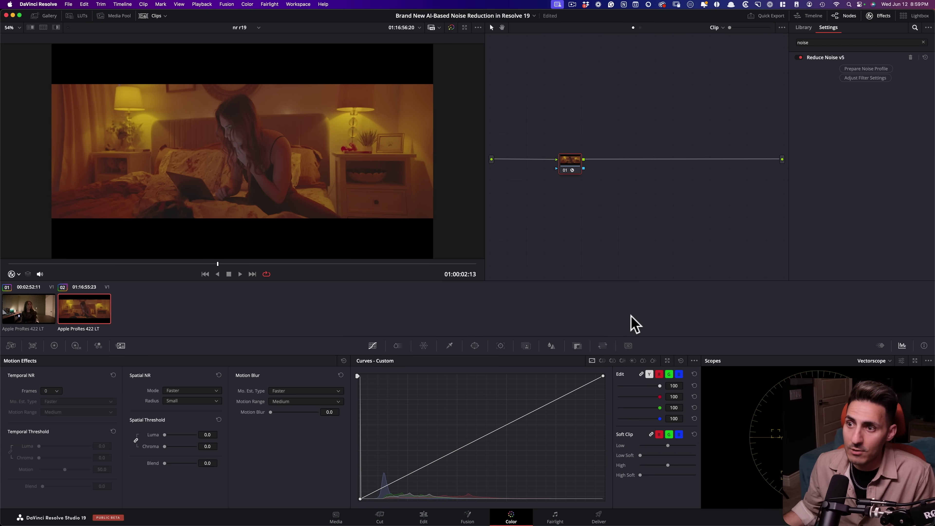
{"action": "key", "text": "alt+f"}
{"action": "scroll", "coordinate": [566, 344], "scroll_direction": "up", "scroll_amount": 10}
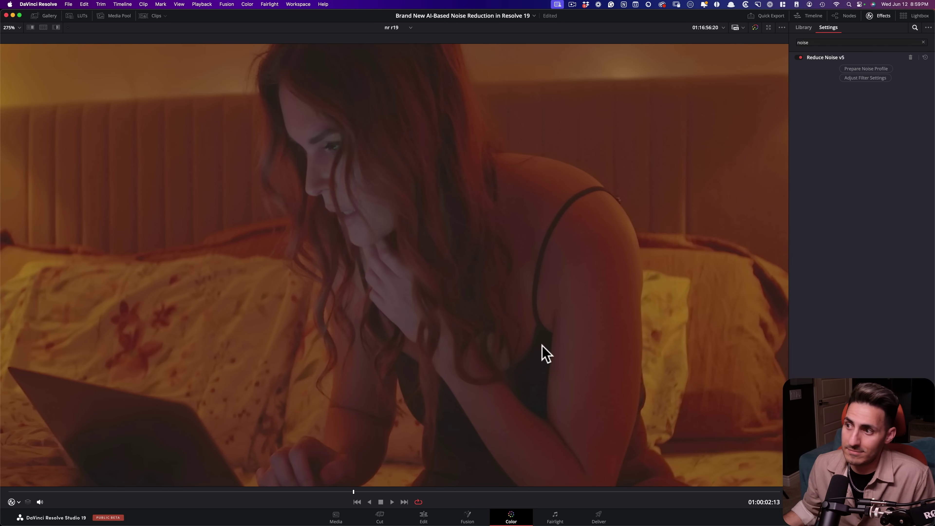
{"action": "scroll", "coordinate": [539, 345], "scroll_direction": "up", "scroll_amount": 2}
{"action": "left_click_drag", "start_coordinate": [538, 344], "coordinate": [616, 393]}
{"action": "scroll", "coordinate": [557, 338], "scroll_direction": "up", "scroll_amount": 5}
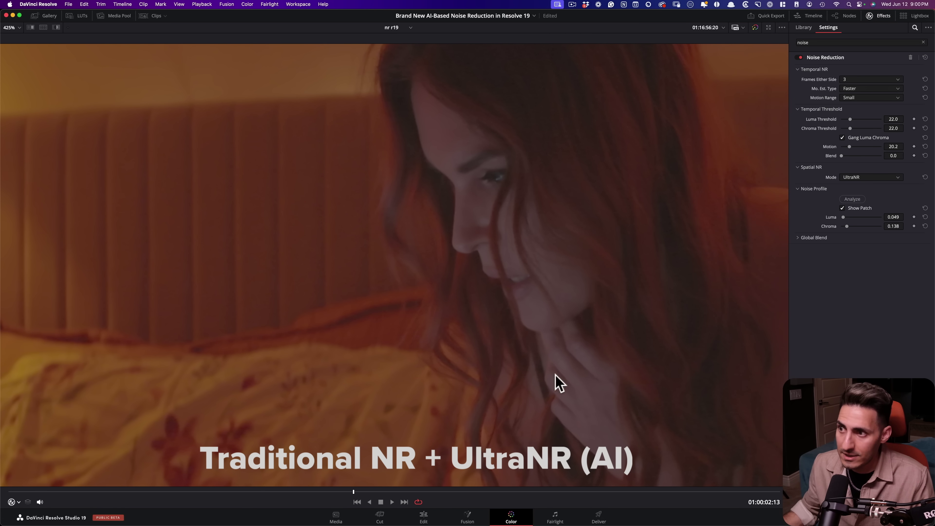
- Compare the UltraNR plus temporal NR version with the Neat Video version on the woman's face, hands, arm and the pillows
{"action": "left_click_drag", "start_coordinate": [621, 372], "coordinate": [608, 378]}
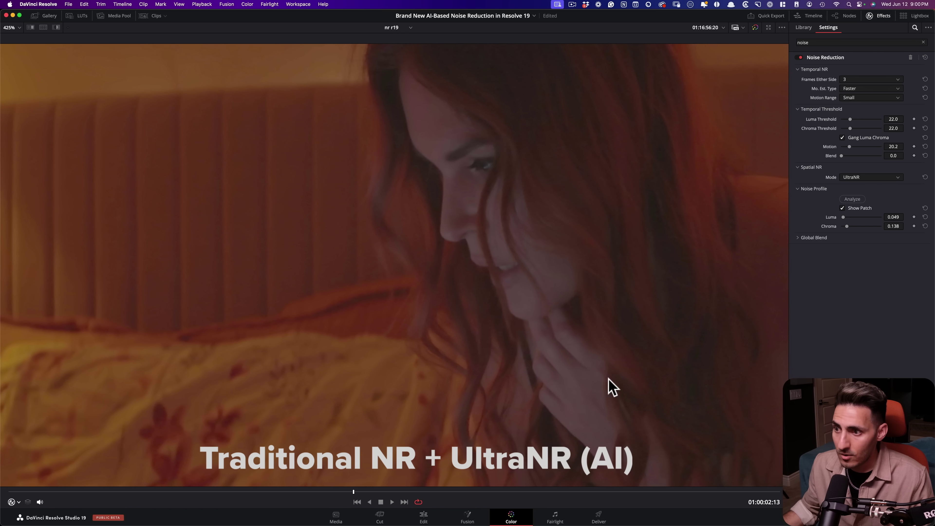
{"action": "scroll", "coordinate": [658, 398], "scroll_direction": "down", "scroll_amount": 10}
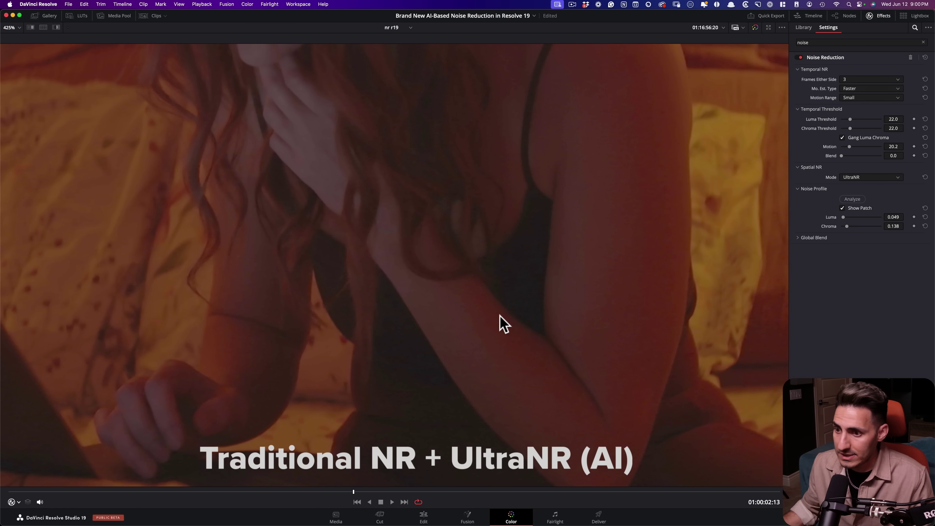
{"action": "key", "text": "super+n"}
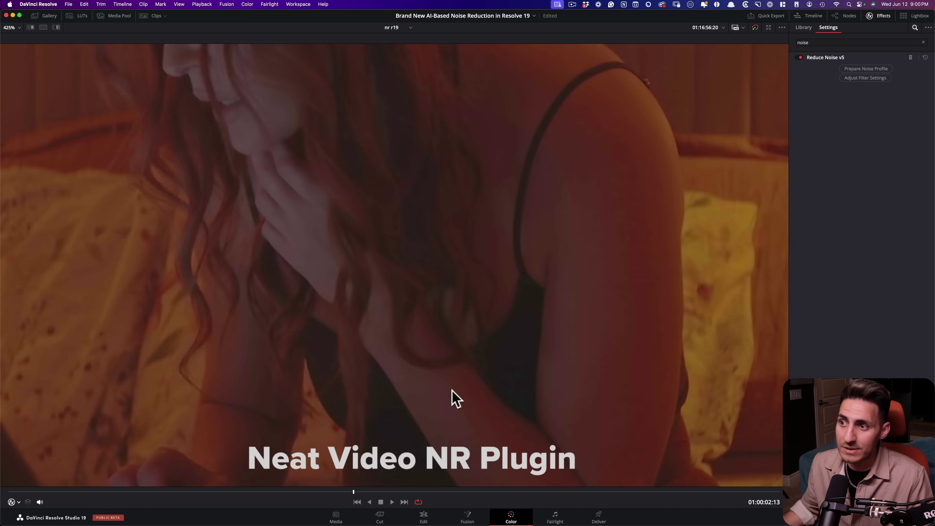
{"action": "left_click_drag", "start_coordinate": [452, 391], "coordinate": [611, 412]}
{"action": "left_click_drag", "start_coordinate": [545, 238], "coordinate": [628, 422]}
{"action": "left_click_drag", "start_coordinate": [491, 300], "coordinate": [317, 232]}
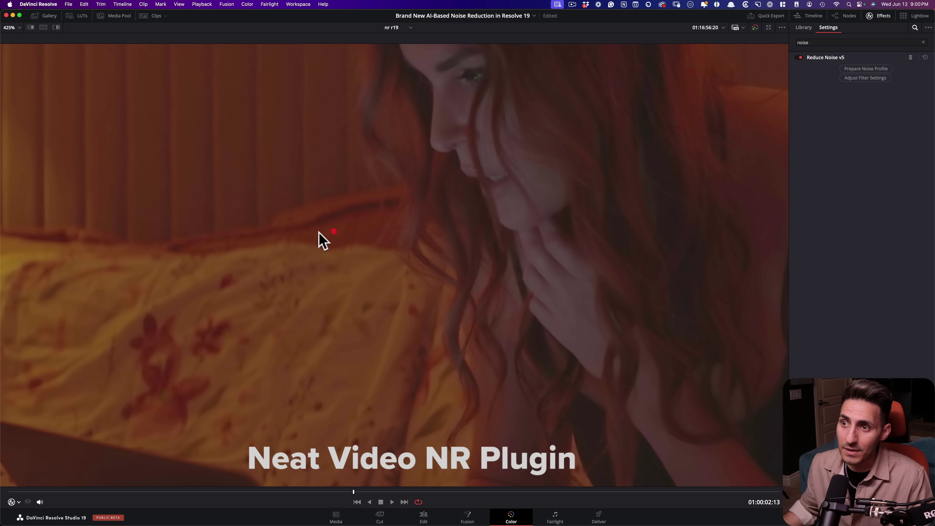
{"action": "left_click_drag", "start_coordinate": [581, 364], "coordinate": [95, 294]}
{"action": "left_click_drag", "start_coordinate": [339, 306], "coordinate": [361, 233]}
{"action": "left_click_drag", "start_coordinate": [423, 306], "coordinate": [534, 159]}
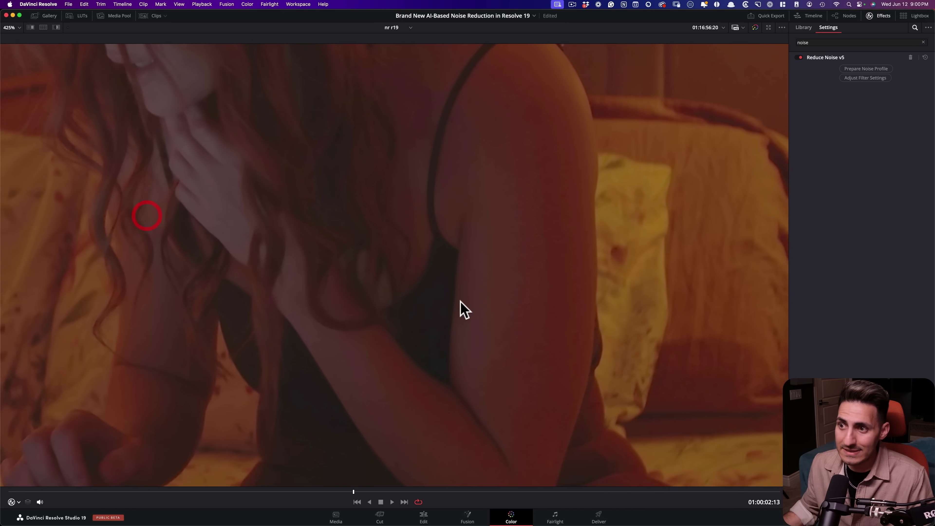
{"action": "left_click_drag", "start_coordinate": [460, 300], "coordinate": [471, 298]}
- Load the UltraNR version, check the woman's face, hair and upper arm, and switch back to the Neat Video version
{"action": "key", "text": "super+b"}
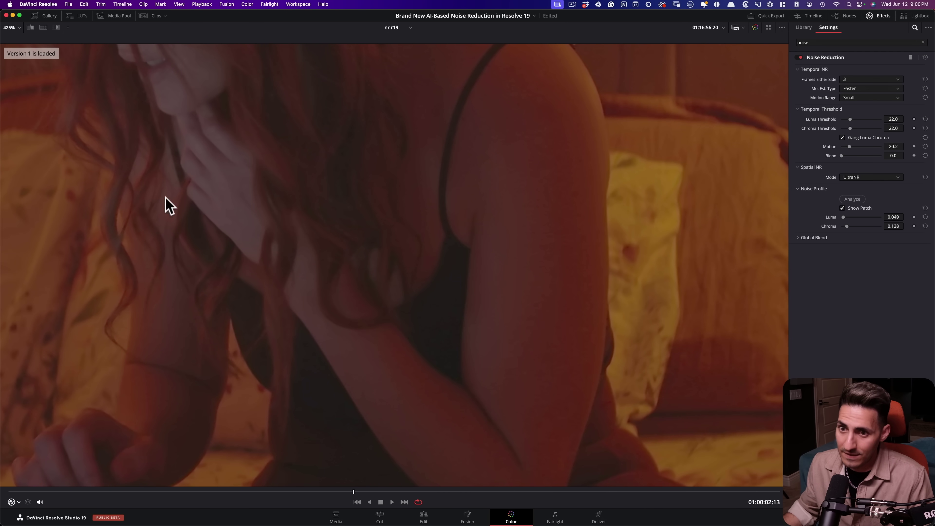
{"action": "left_click_drag", "start_coordinate": [164, 196], "coordinate": [247, 221]}
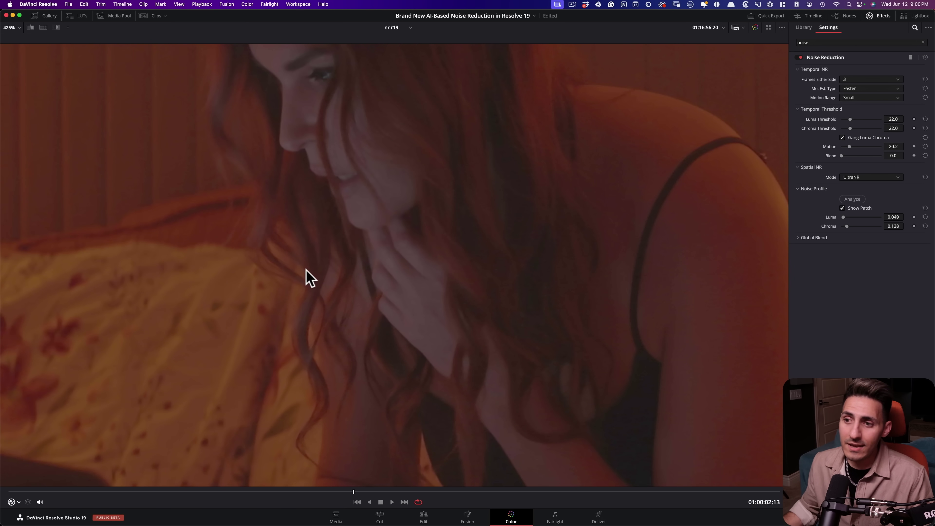
{"action": "left_click", "coordinate": [305, 268]}
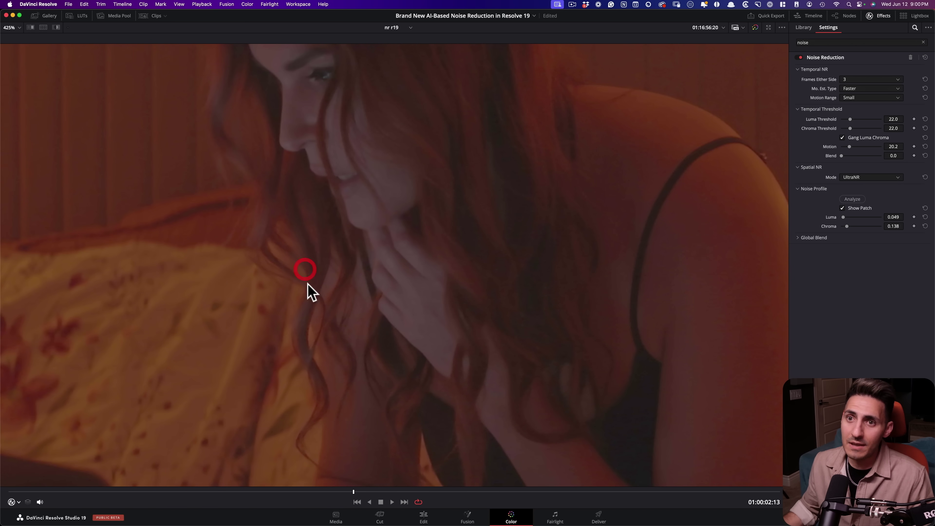
{"action": "left_click_drag", "start_coordinate": [552, 364], "coordinate": [363, 279]}
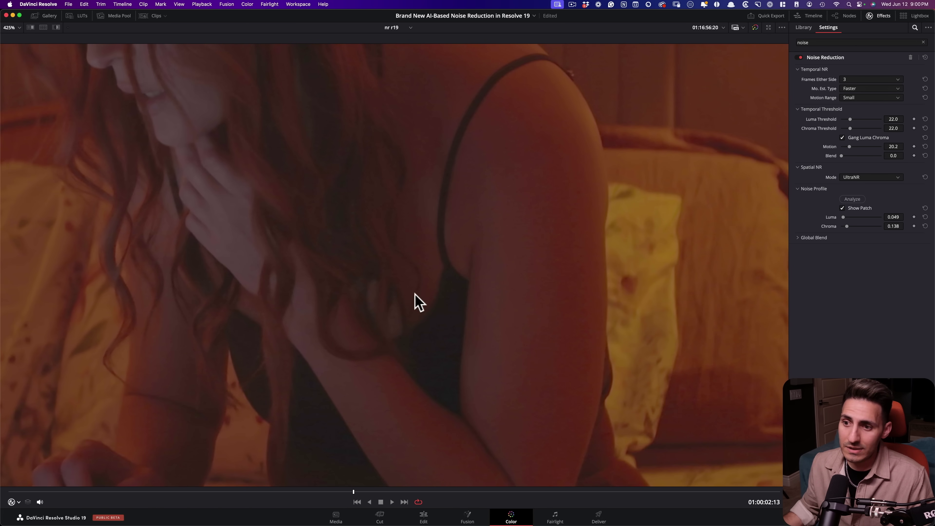
{"action": "left_click", "coordinate": [414, 301]}
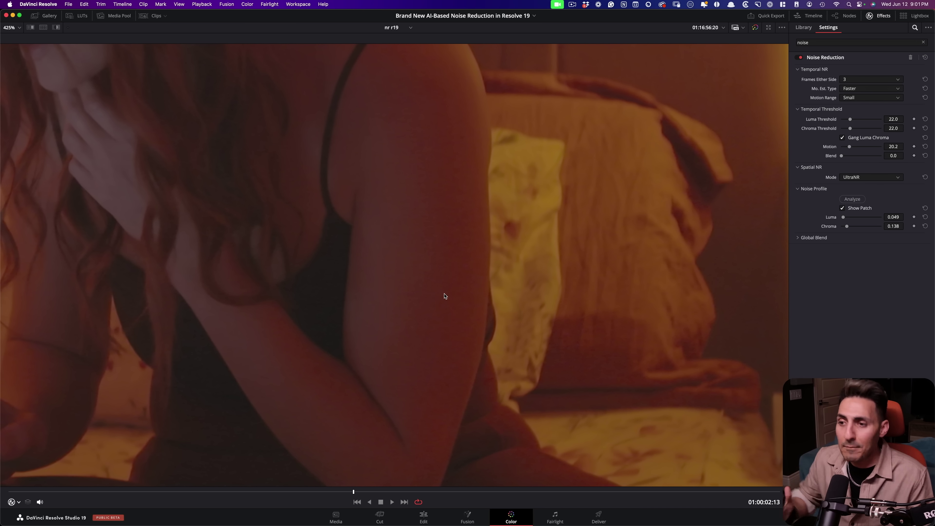
{"action": "key", "text": "super+n"}
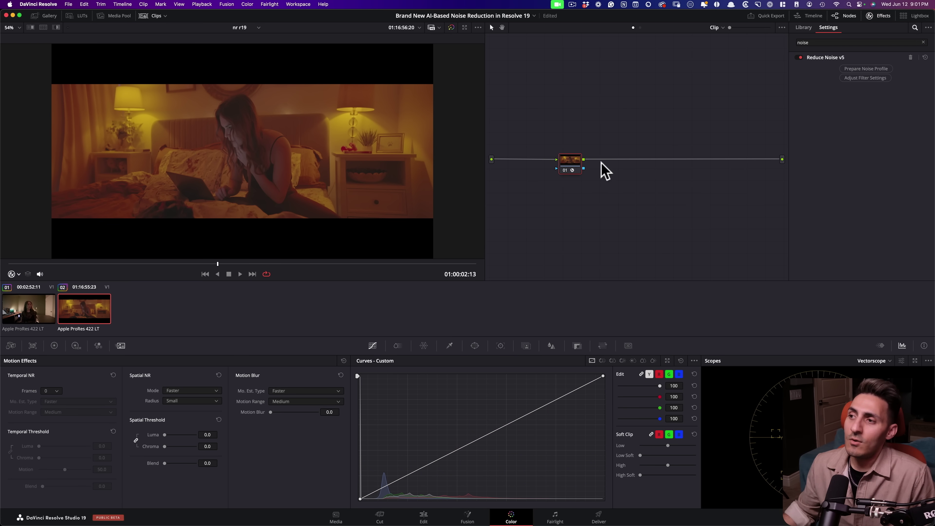
- Add a serial node after the Neat Video node and sharpen it by lowering the linked Radius in Blur - Sharpen
{"action": "mouse_move", "coordinate": [570, 163]}
{"action": "left_mouse_down"}
{"action": "mouse_move", "coordinate": [560, 163]}
{"action": "mouse_move", "coordinate": [587, 163]}
{"action": "left_mouse_up"}
{"action": "key", "text": "alt+s"}
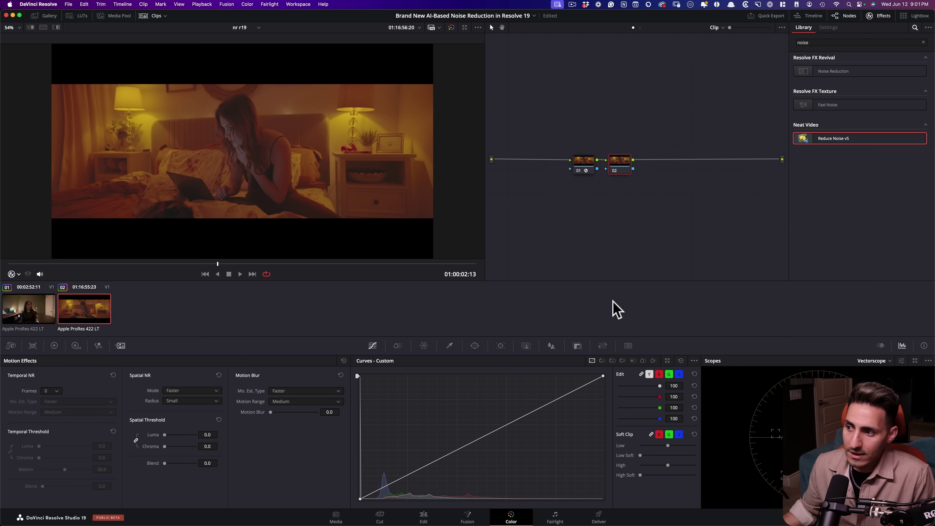
{"action": "left_click", "coordinate": [551, 345]}
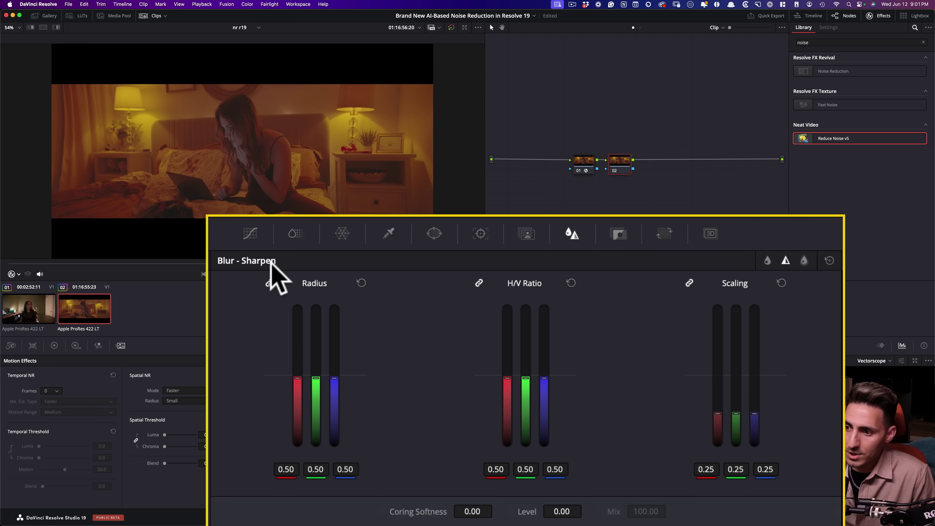
{"action": "left_click", "coordinate": [569, 234]}
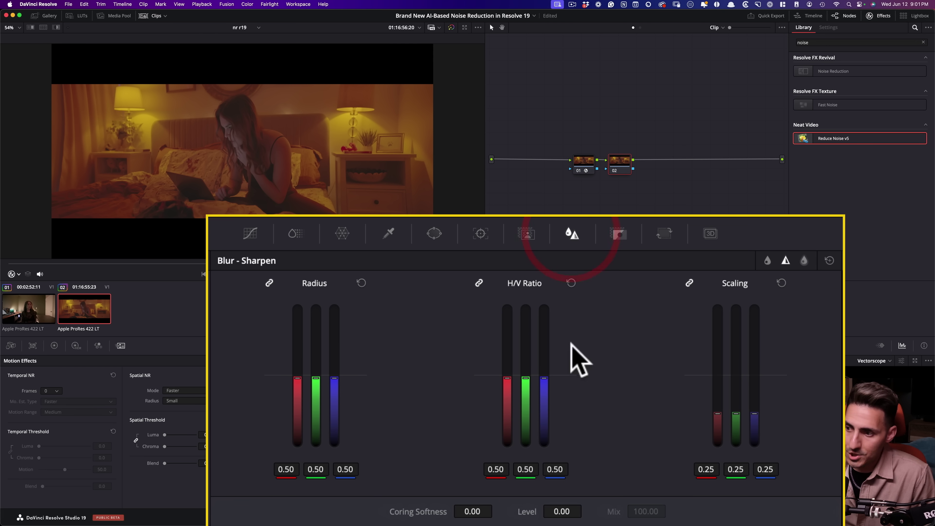
{"action": "key", "text": "shift+f"}
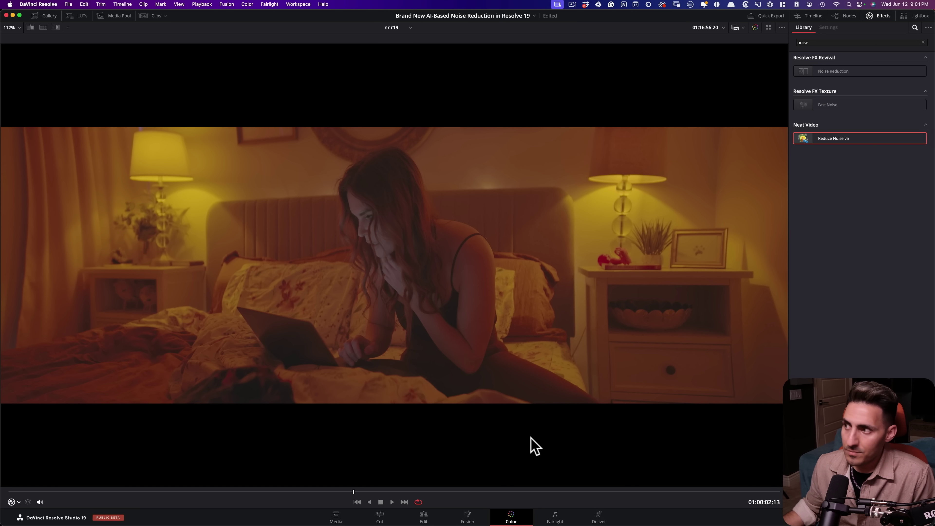
{"action": "key", "text": "shift+f"}
{"action": "left_click_drag", "start_coordinate": [295, 382], "coordinate": [295, 399]}
{"action": "key", "text": "shift+f"}
- Zoom in on the woman and turn on the A/B difference highlight for the sharpening node
{"action": "left_click_drag", "start_coordinate": [326, 195], "coordinate": [393, 233]}
{"action": "scroll", "coordinate": [392, 233], "scroll_direction": "up", "scroll_amount": 3}
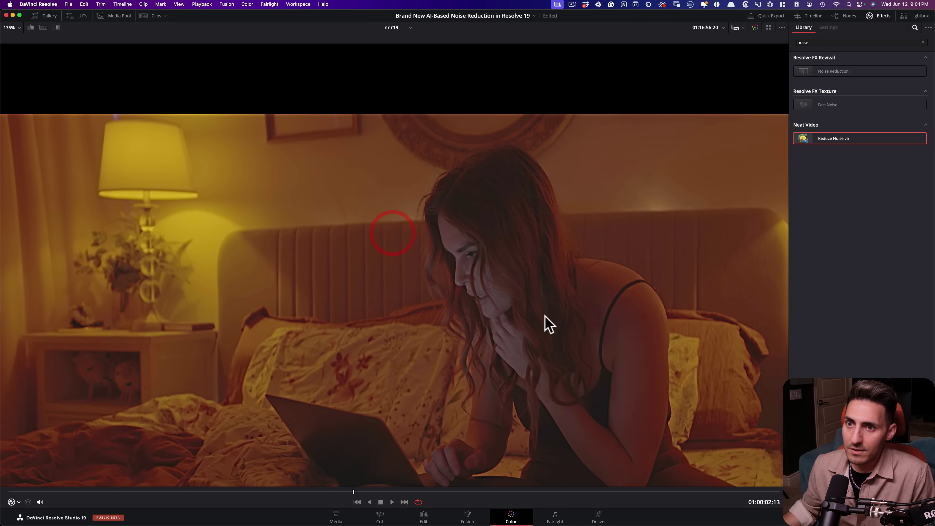
{"action": "left_click_drag", "start_coordinate": [516, 301], "coordinate": [400, 274]}
{"action": "scroll", "coordinate": [400, 267], "scroll_direction": "up", "scroll_amount": 1}
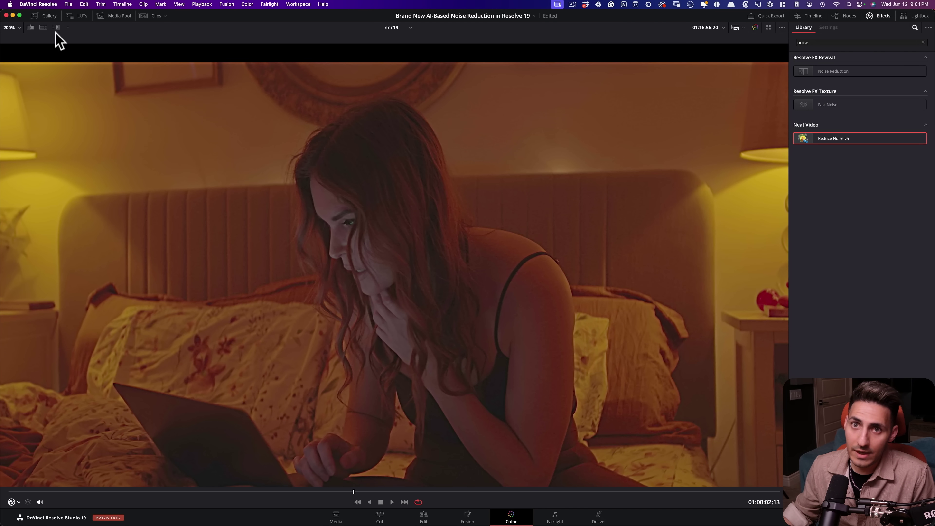
{"action": "key", "text": "shift+h"}
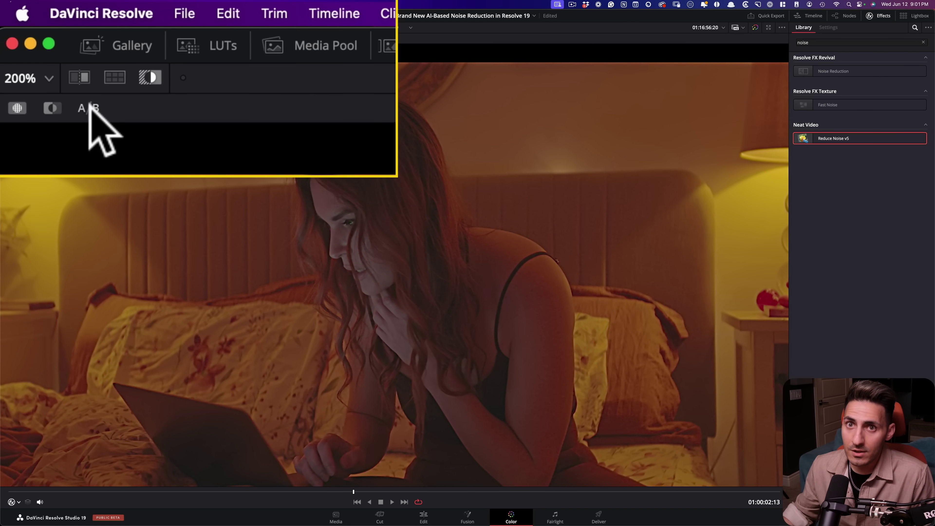
{"action": "left_click", "coordinate": [34, 38]}
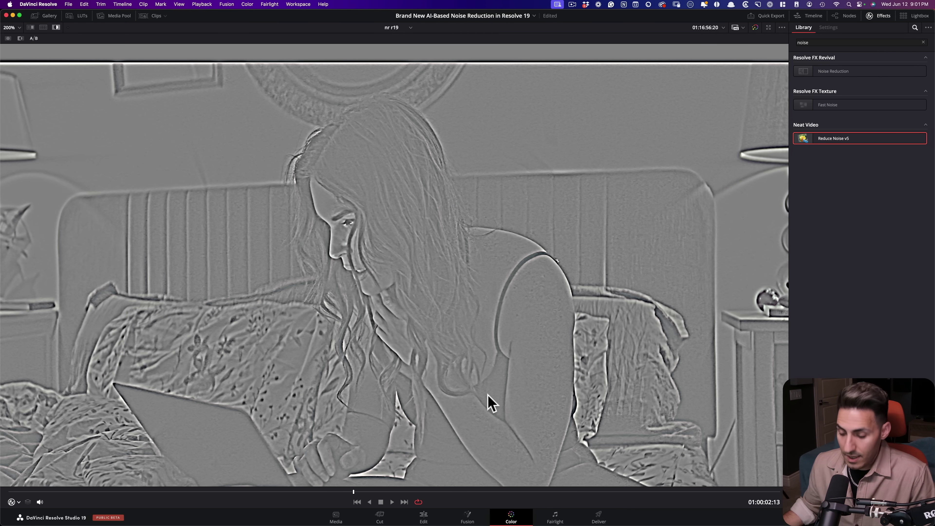
- Lower the linked Scaling of the sharpening node to 0.04 using the difference view, and turn off the highlight
{"action": "key", "text": "alt+f"}
{"action": "left_click_drag", "start_coordinate": [318, 186], "coordinate": [357, 206]}
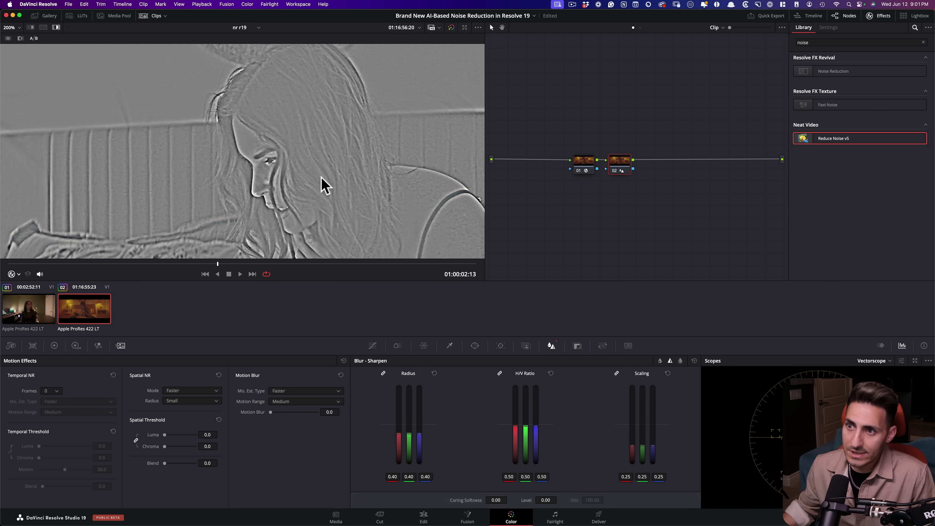
{"action": "left_click_drag", "start_coordinate": [314, 175], "coordinate": [291, 144]}
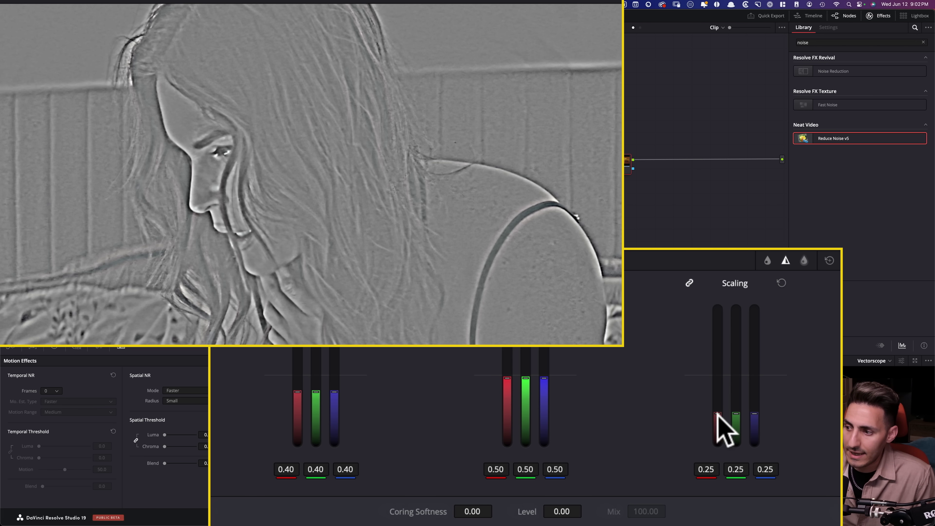
{"action": "left_click_drag", "start_coordinate": [718, 413], "coordinate": [718, 437]}
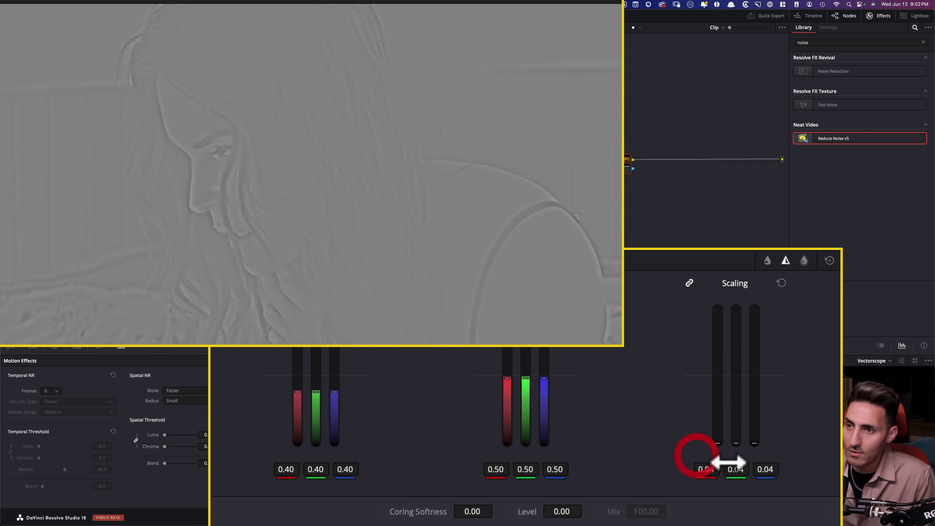
{"action": "key", "text": "shift+f"}
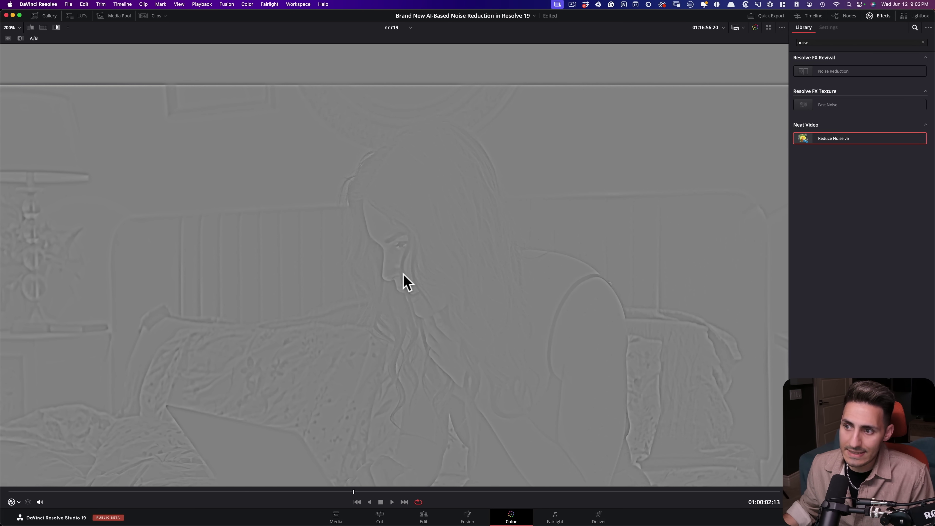
{"action": "key", "text": "alt+f"}
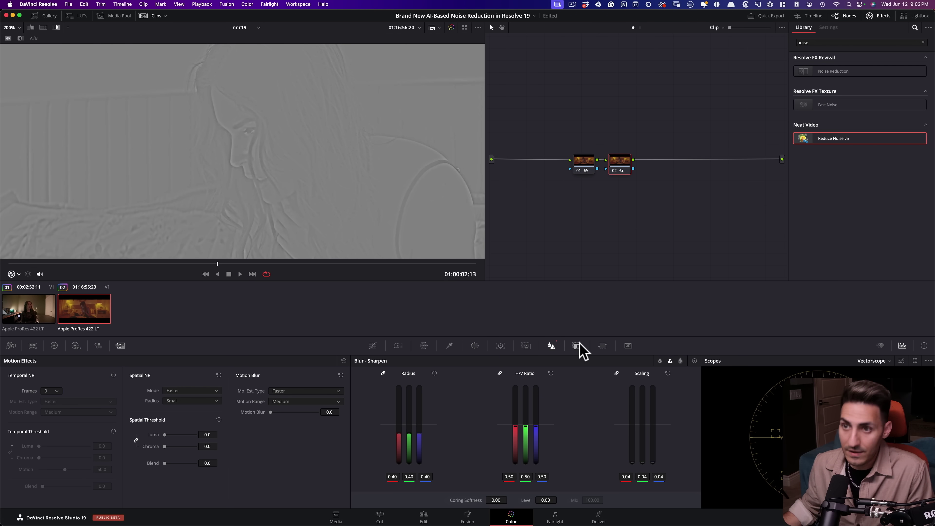
{"action": "key", "text": "shift+h"}
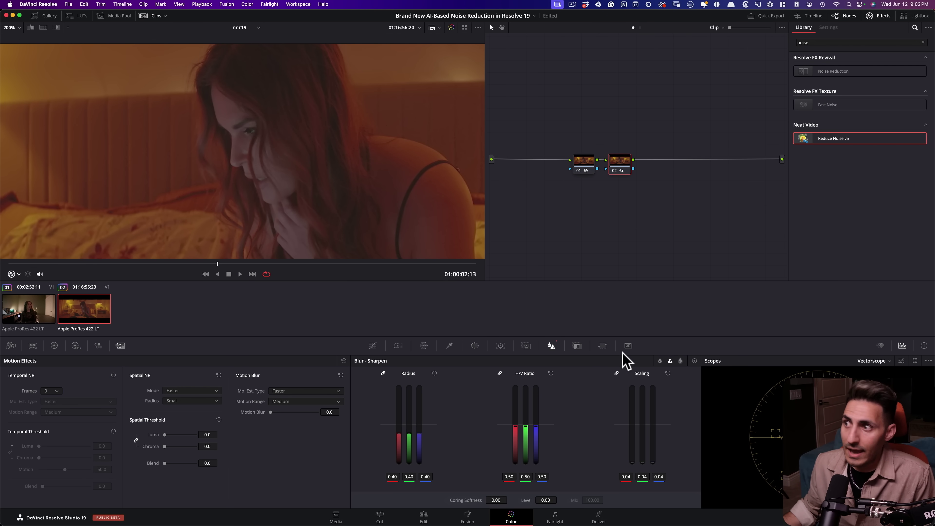
- Examine the softened sharpening on the woman's eye, mouth, hair and fingers up close, and fit the whole frame in the viewer again
{"action": "key", "text": "alt+f"}
{"action": "scroll", "coordinate": [605, 370], "scroll_direction": "up", "scroll_amount": 5}
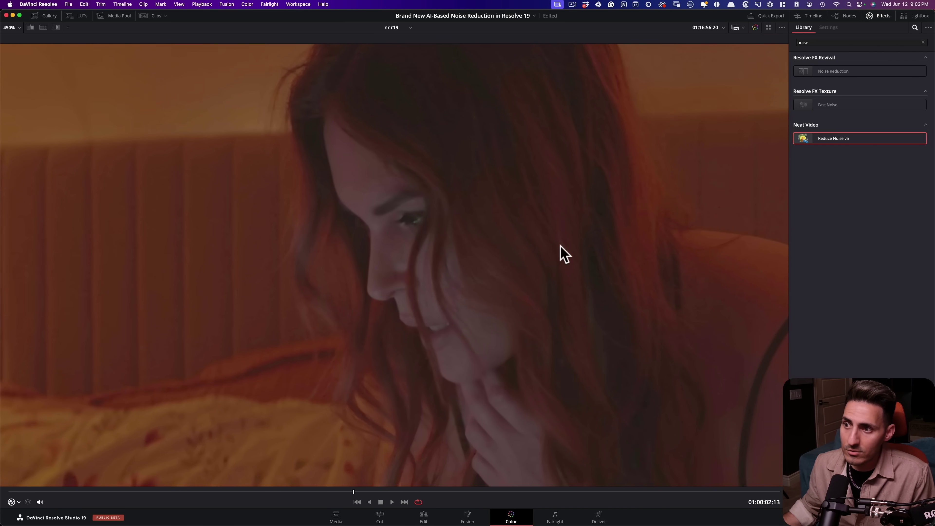
{"action": "left_click_drag", "start_coordinate": [560, 245], "coordinate": [491, 318]}
{"action": "scroll", "coordinate": [528, 346], "scroll_direction": "up", "scroll_amount": 3}
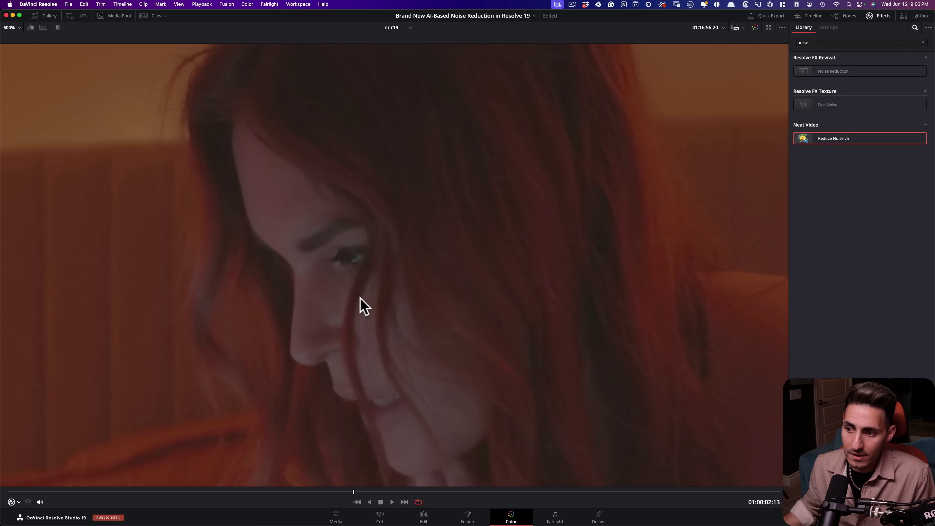
{"action": "left_click_drag", "start_coordinate": [429, 349], "coordinate": [481, 184]}
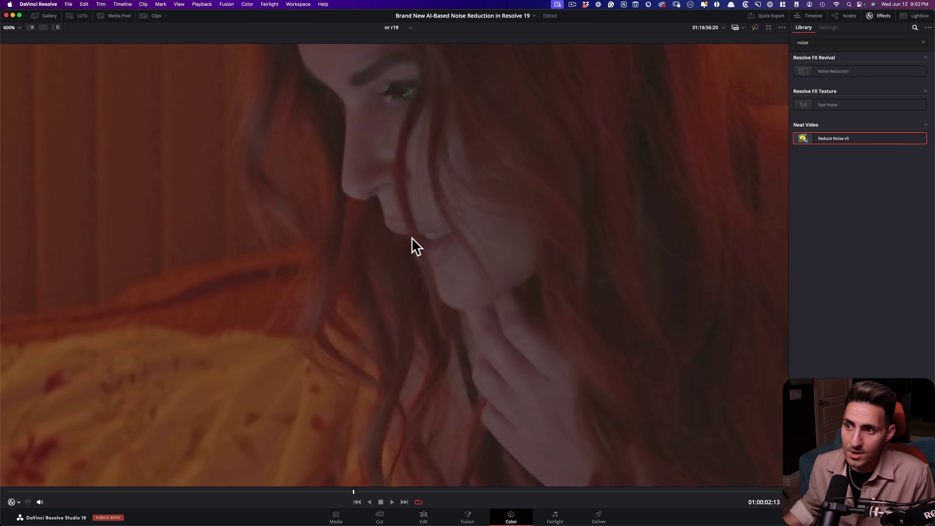
{"action": "left_click_drag", "start_coordinate": [463, 274], "coordinate": [457, 327]}
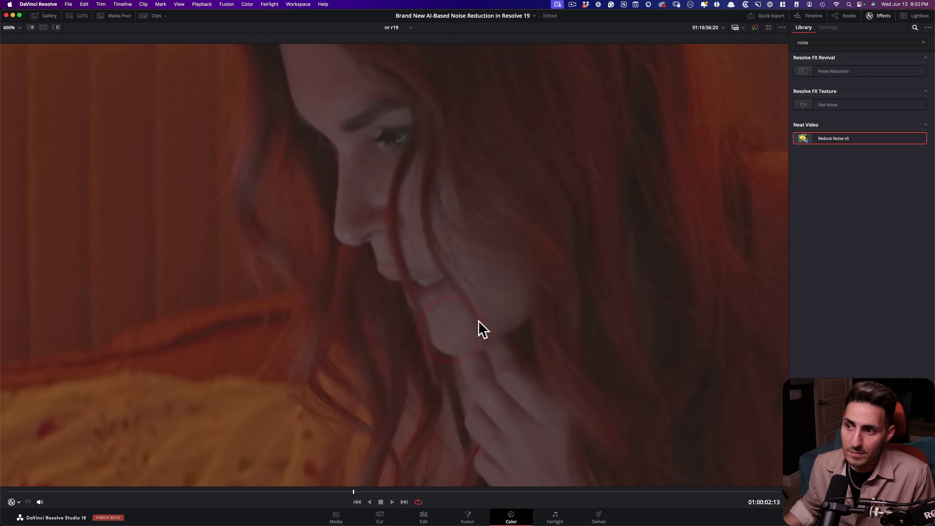
{"action": "key", "text": "alt+f"}
{"action": "key", "text": "shift+z"}
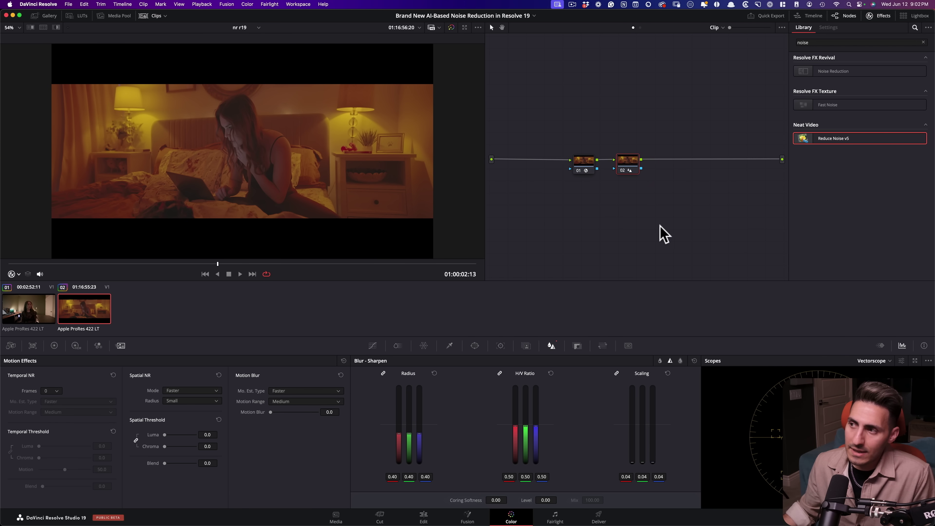
- Add a serial node after the sharpening node and apply the Film Grain effect to it
{"action": "key", "text": "alt+s"}
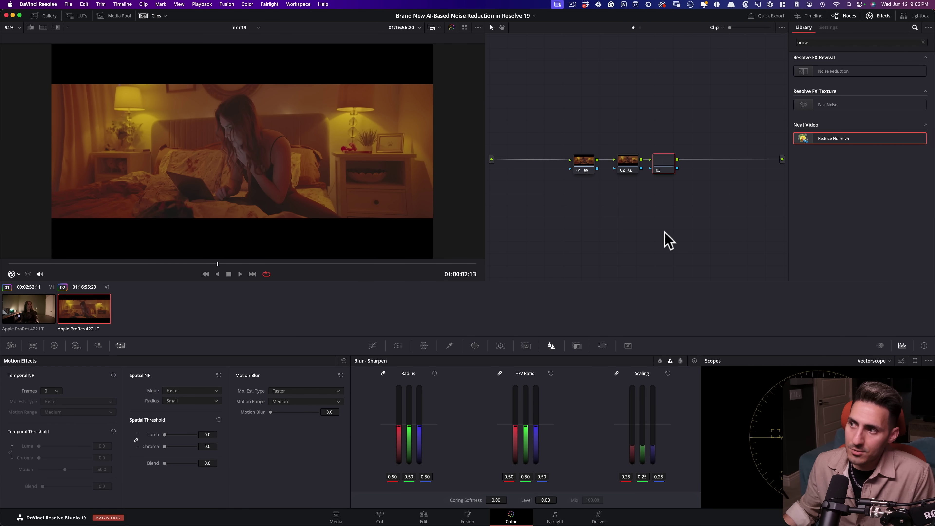
{"action": "left_click", "coordinate": [835, 16]}
{"action": "double_click", "coordinate": [759, 70]}
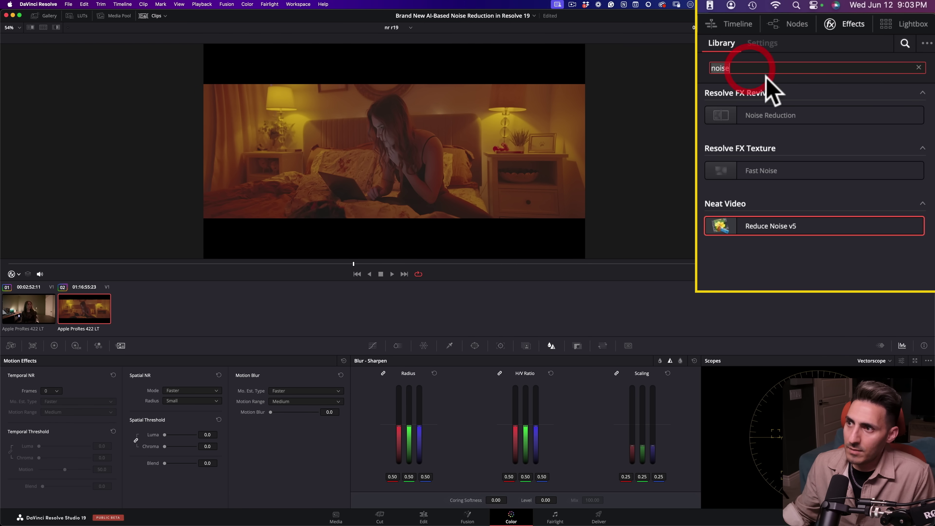
{"action": "type", "text": "gra"}
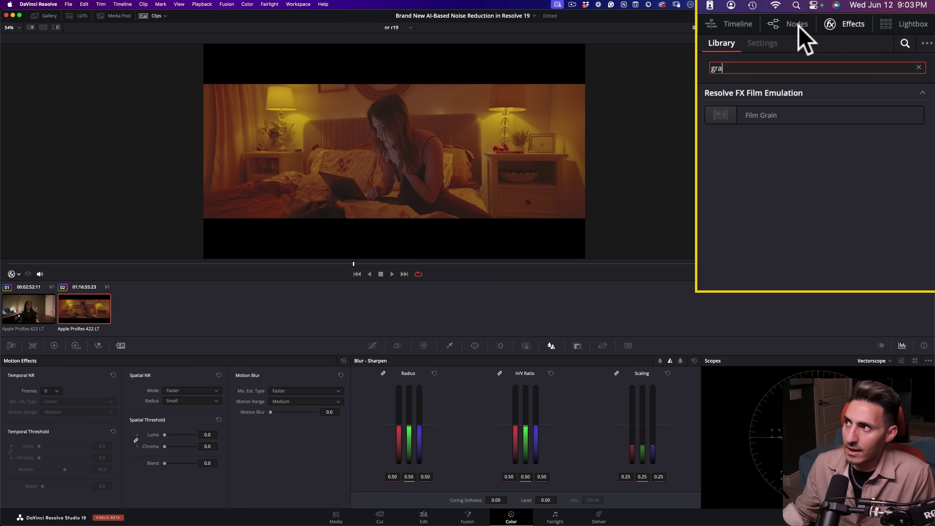
{"action": "left_click", "coordinate": [788, 25]}
{"action": "left_click_drag", "start_coordinate": [757, 121], "coordinate": [663, 162]}
- Inspect the 16mm film grain up close on the woman's face, hair, hand and shoulder in the enlarged viewer
{"action": "key", "text": "shift+f"}
{"action": "scroll", "coordinate": [448, 317], "scroll_direction": "up", "scroll_amount": 10}
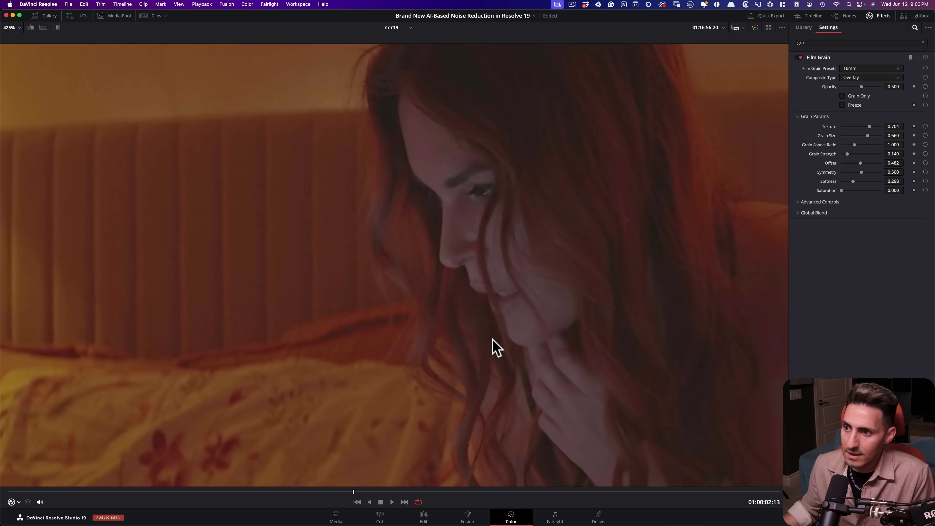
{"action": "left_click_drag", "start_coordinate": [492, 339], "coordinate": [275, 411]}
{"action": "left_click_drag", "start_coordinate": [497, 375], "coordinate": [443, 273]}
{"action": "left_click_drag", "start_coordinate": [479, 320], "coordinate": [518, 263]}
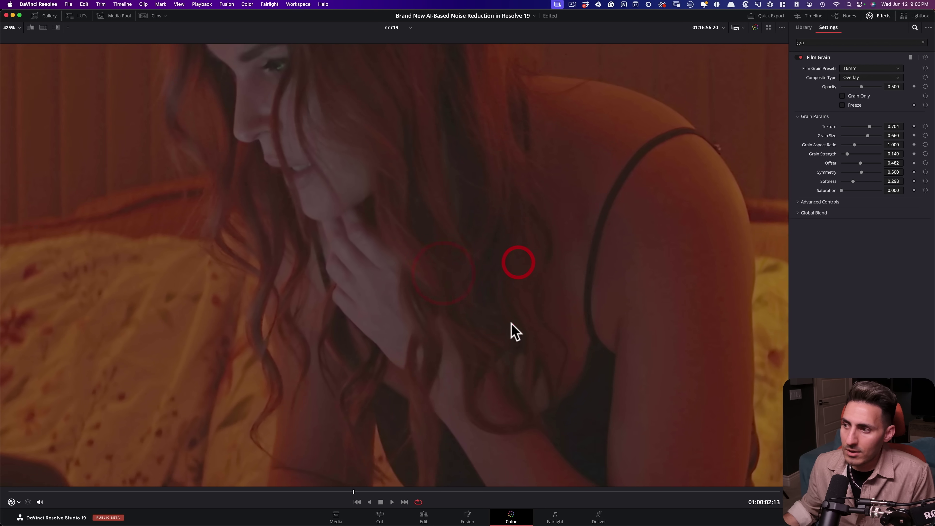
{"action": "left_click_drag", "start_coordinate": [513, 325], "coordinate": [426, 446]}
{"action": "mouse_move", "coordinate": [379, 367]}
{"action": "left_mouse_down"}
{"action": "mouse_move", "coordinate": [392, 348]}
{"action": "mouse_move", "coordinate": [394, 357]}
{"action": "left_mouse_up"}
{"action": "key", "text": "shift+f"}
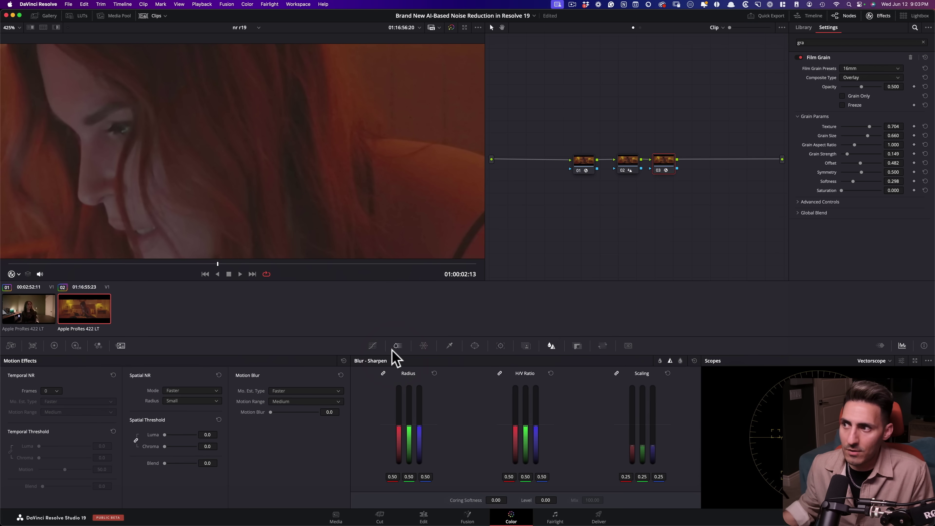
- Select all three nodes and toggle them together to check the woman's face with and without the processing
{"action": "left_click_drag", "start_coordinate": [547, 137], "coordinate": [703, 218]}
{"action": "key", "text": "super+d"}
{"action": "key", "text": "shift+f"}
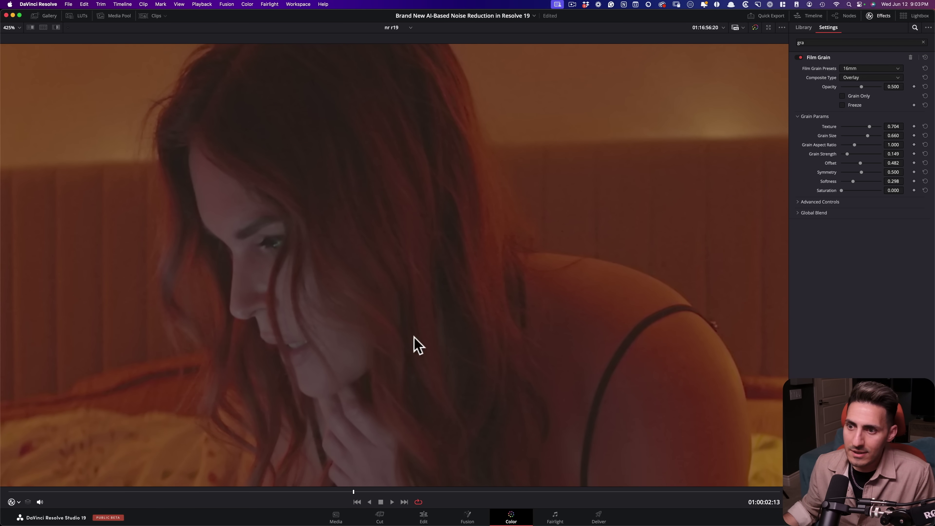
{"action": "left_click_drag", "start_coordinate": [413, 335], "coordinate": [440, 341]}
{"action": "left_click_drag", "start_coordinate": [280, 309], "coordinate": [283, 288]}
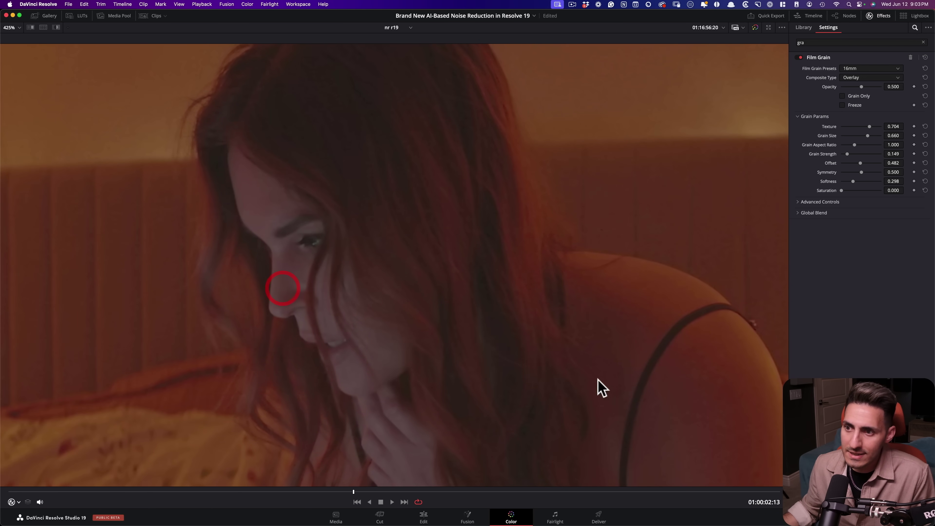
{"action": "key", "text": "shift+z"}
{"action": "key", "text": "alt+f"}
{"action": "left_click", "coordinate": [718, 216]}
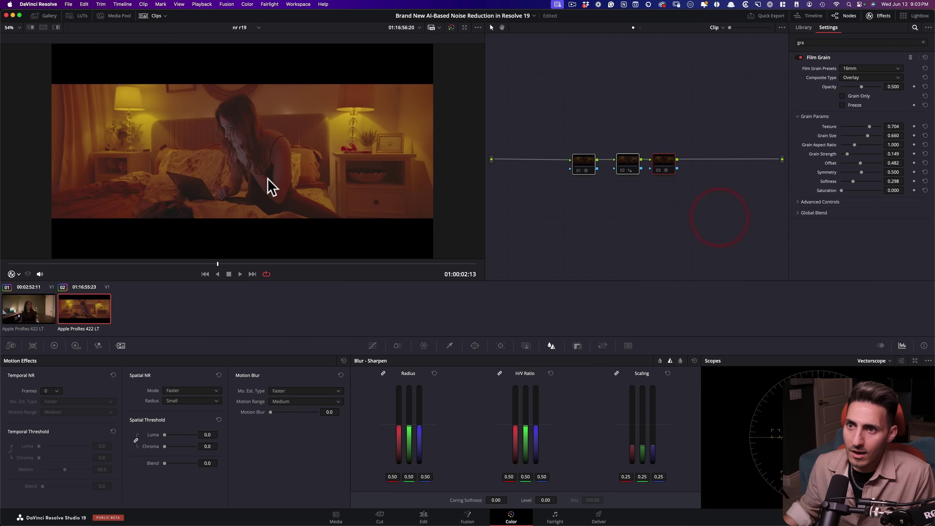
- Compare the unprocessed and processed versions on the woman's arm and shoulder, and examine her head up close
{"action": "key", "text": "alt+f"}
{"action": "scroll", "coordinate": [574, 383], "scroll_direction": "up", "scroll_amount": 4}
{"action": "left_click", "coordinate": [400, 232]}
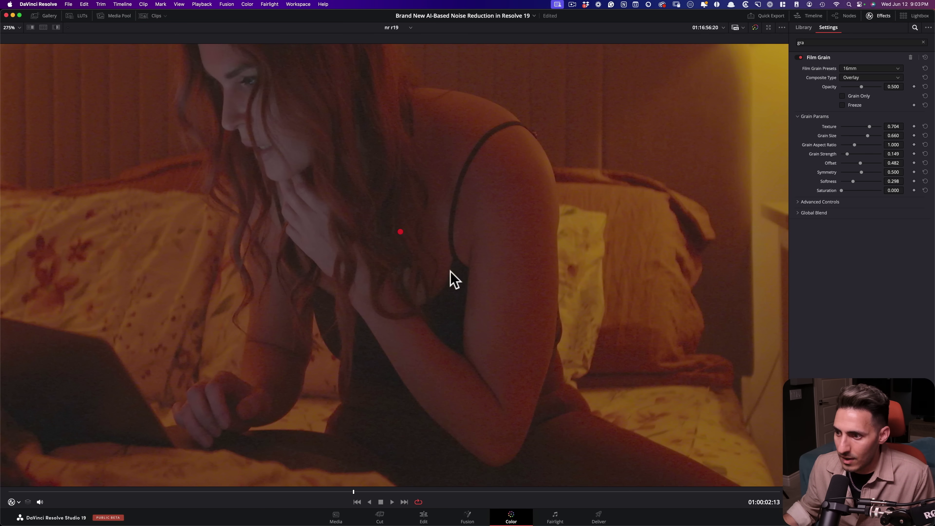
{"action": "key", "text": "alt+f"}
{"action": "key", "text": "alt+f"}
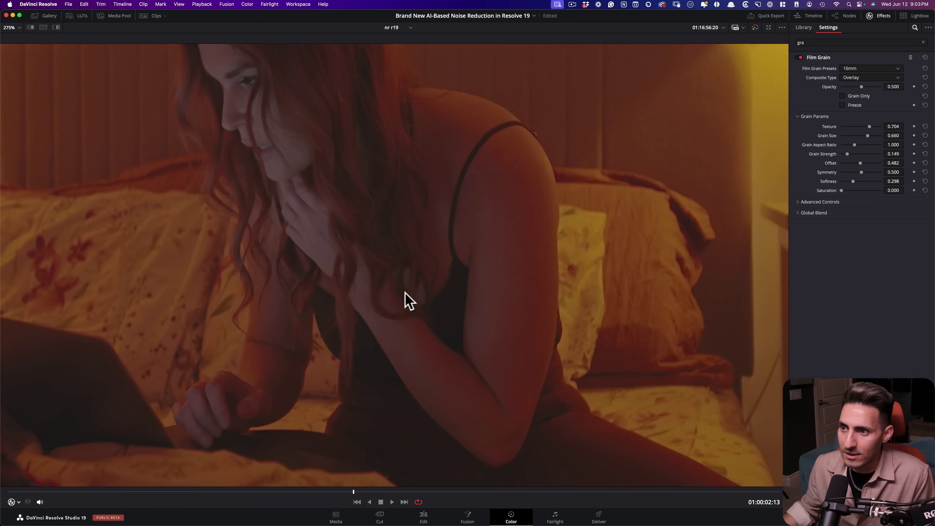
{"action": "scroll", "coordinate": [526, 387], "scroll_direction": "up", "scroll_amount": 2}
{"action": "left_click_drag", "start_coordinate": [503, 362], "coordinate": [540, 518]}
{"action": "left_click_drag", "start_coordinate": [452, 274], "coordinate": [578, 395]}
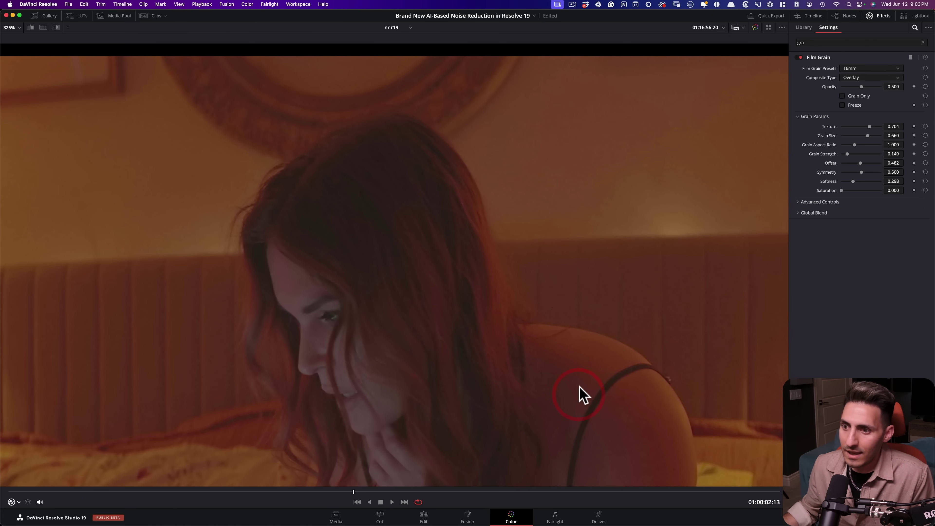
- Compare both versions on the woman's face, check her hands and forearm up close, and play the full-frame clip
{"action": "key", "text": "shift+z"}
{"action": "scroll", "coordinate": [380, 234], "scroll_direction": "up", "scroll_amount": 8}
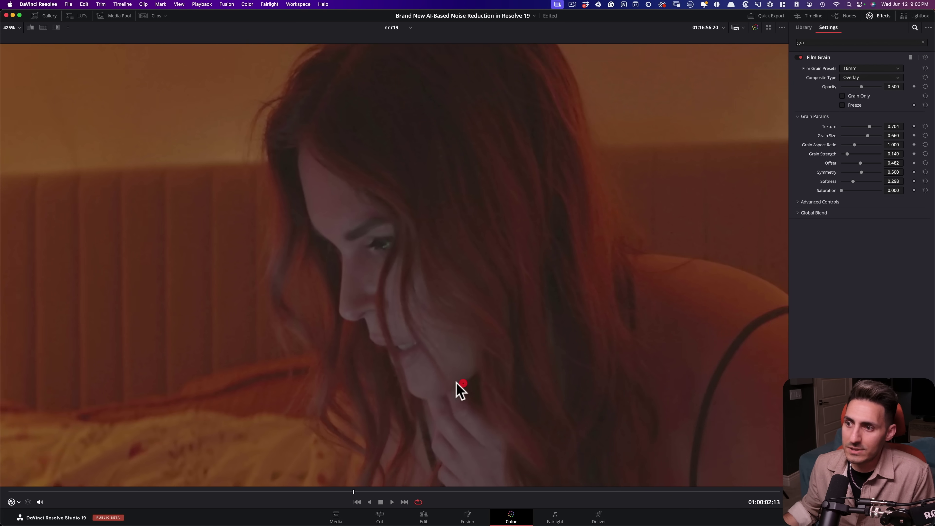
{"action": "left_click", "coordinate": [463, 383]}
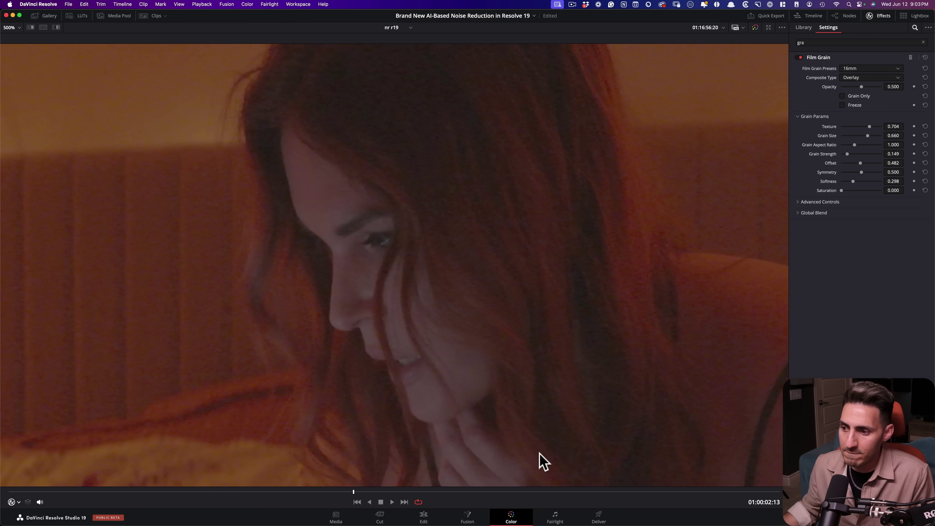
{"action": "left_click_drag", "start_coordinate": [540, 453], "coordinate": [544, 229]}
{"action": "left_click_drag", "start_coordinate": [558, 371], "coordinate": [384, 241]}
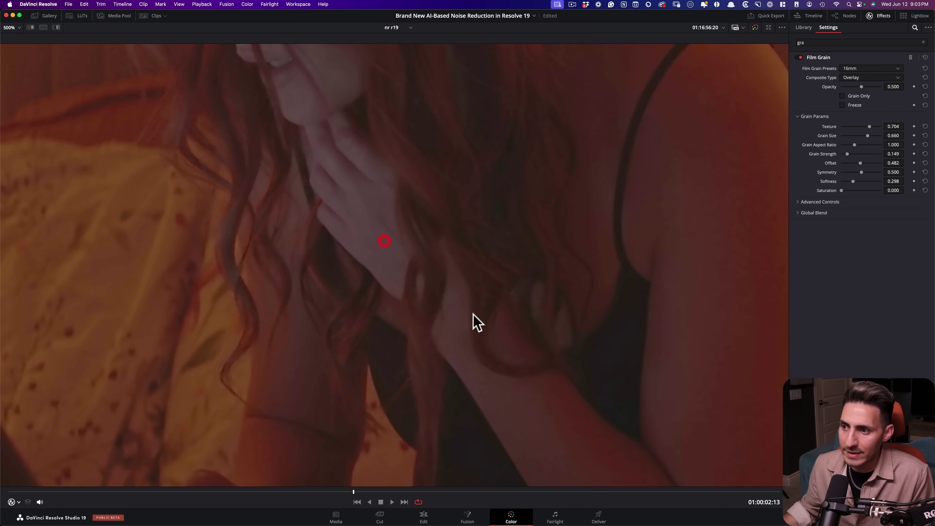
{"action": "left_click_drag", "start_coordinate": [447, 342], "coordinate": [451, 240]}
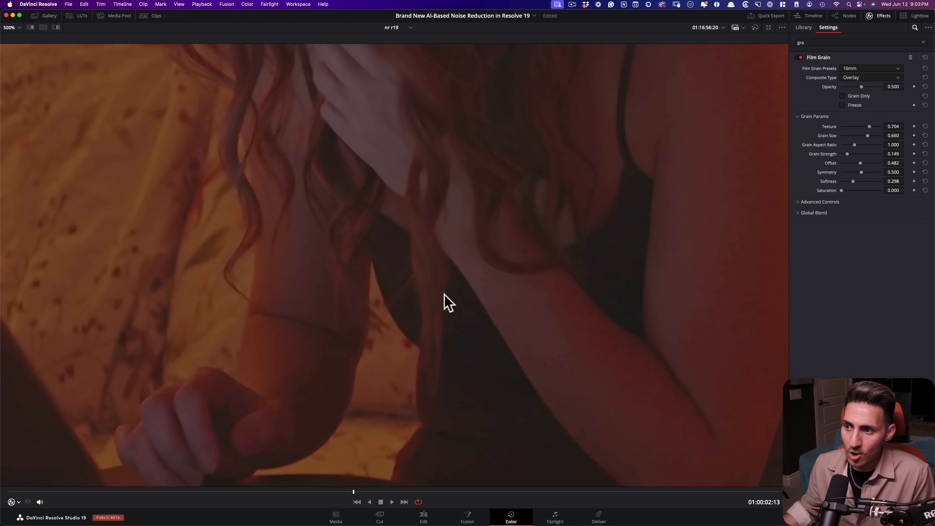
{"action": "mouse_move", "coordinate": [473, 388]}
{"action": "left_mouse_down"}
{"action": "mouse_move", "coordinate": [449, 307]}
{"action": "mouse_move", "coordinate": [456, 274]}
{"action": "left_mouse_up"}
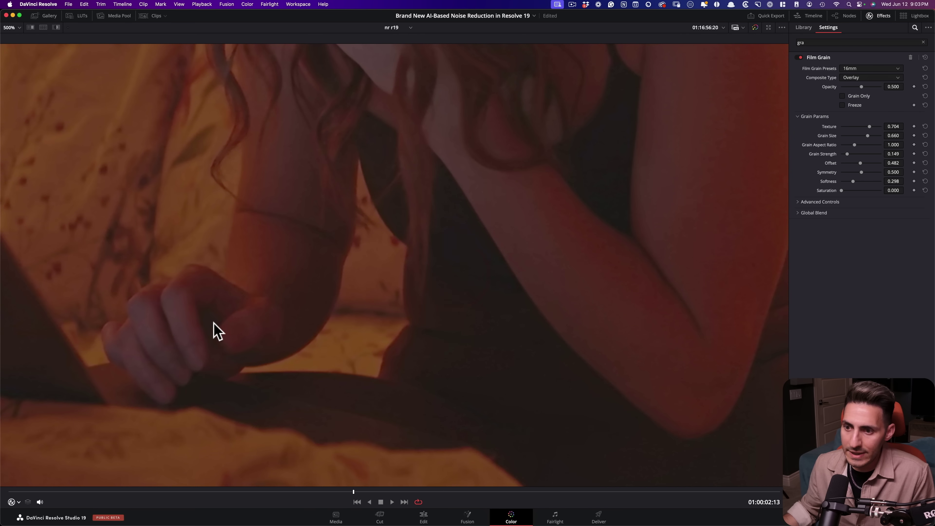
{"action": "left_click_drag", "start_coordinate": [215, 325], "coordinate": [338, 338]}
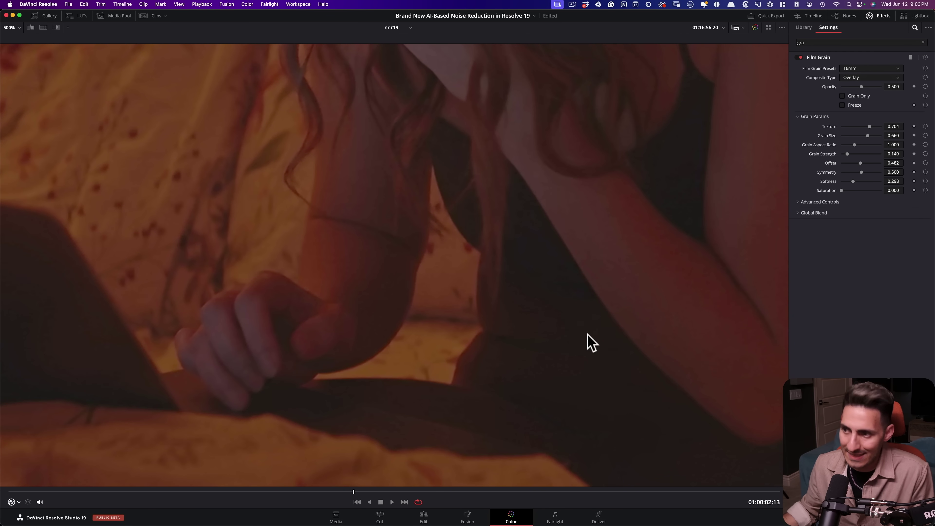
{"action": "key", "text": "shift+z"}
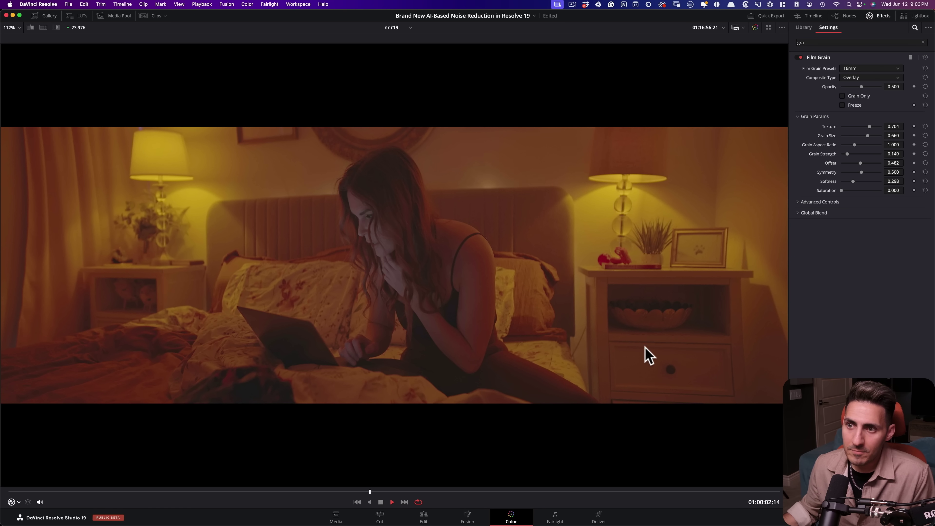
{"action": "key", "text": "space"}
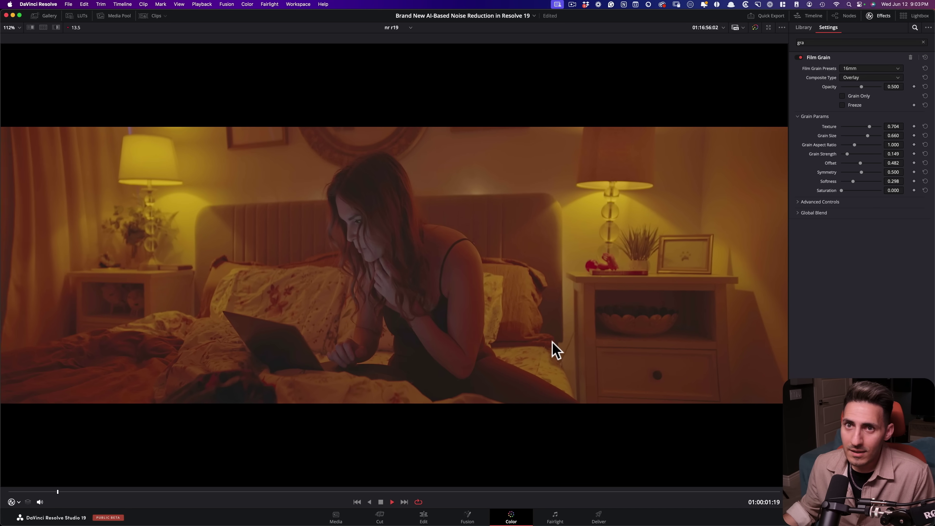